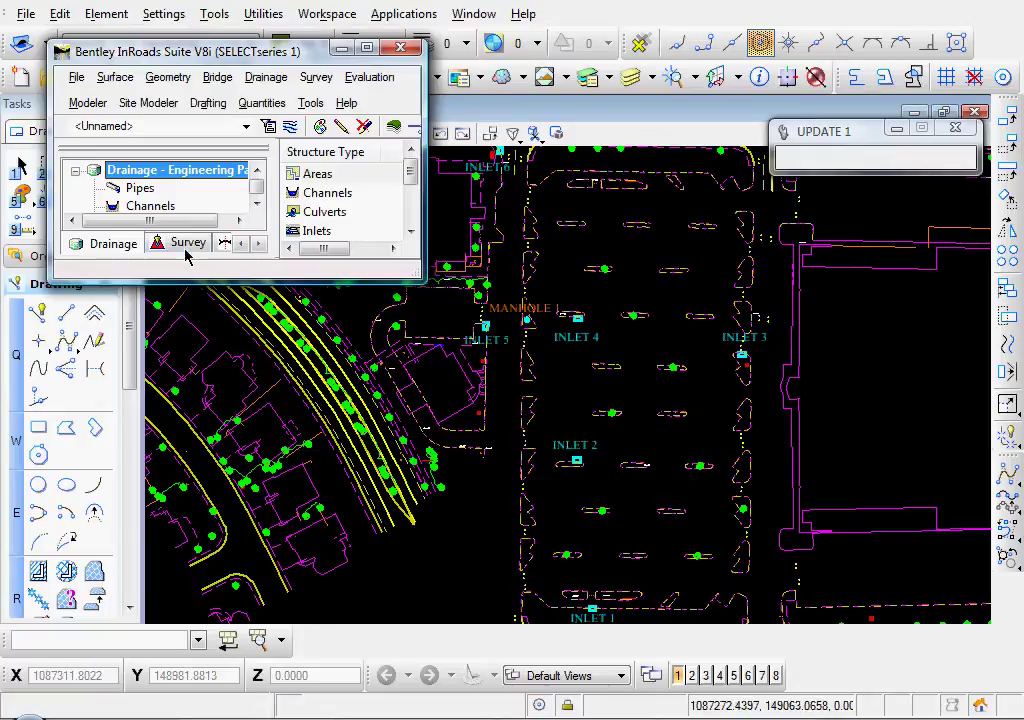
- Open Drainage Lay Out on the Pipe page for new pipe P1, with elevations from Invert
left_click(266, 86)
left_click(268, 113)
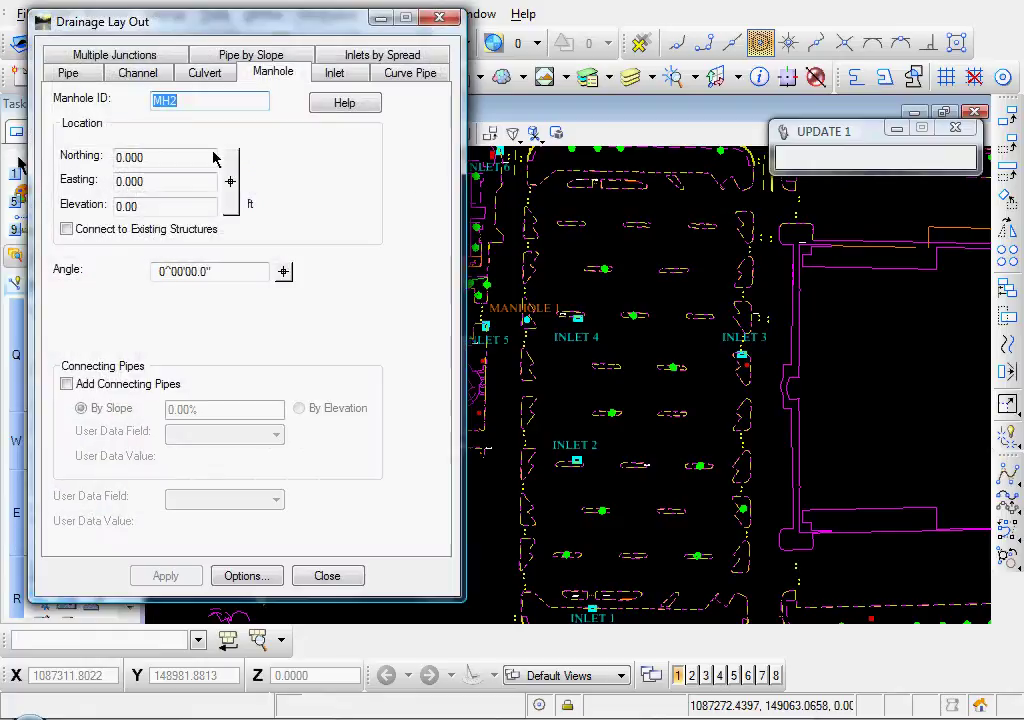
left_click(68, 75)
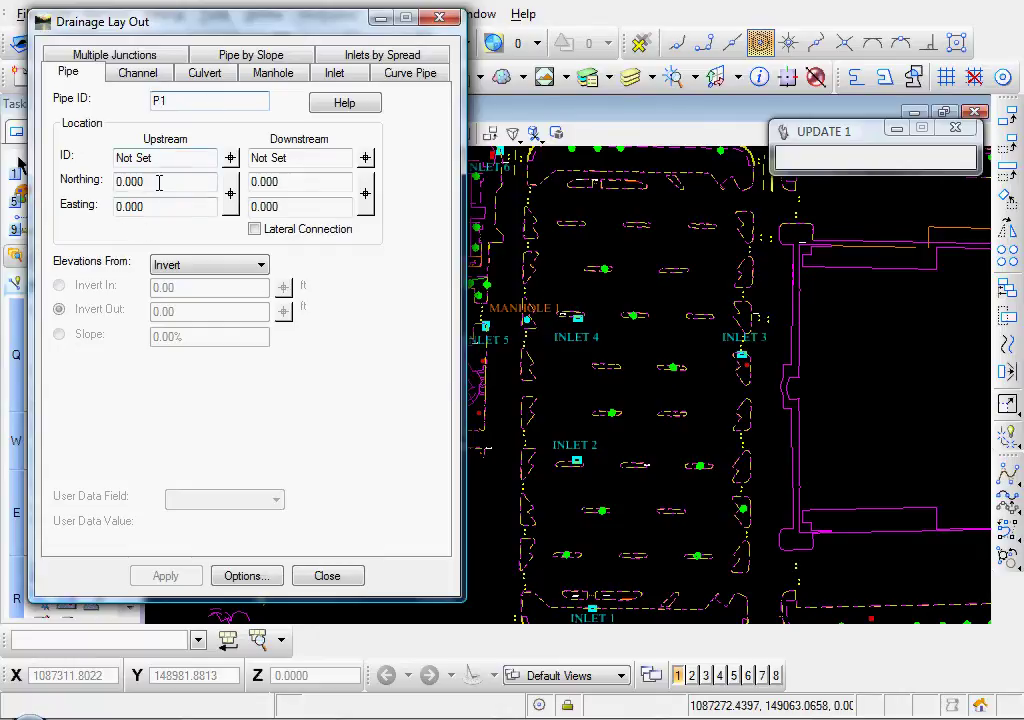
left_click(207, 266)
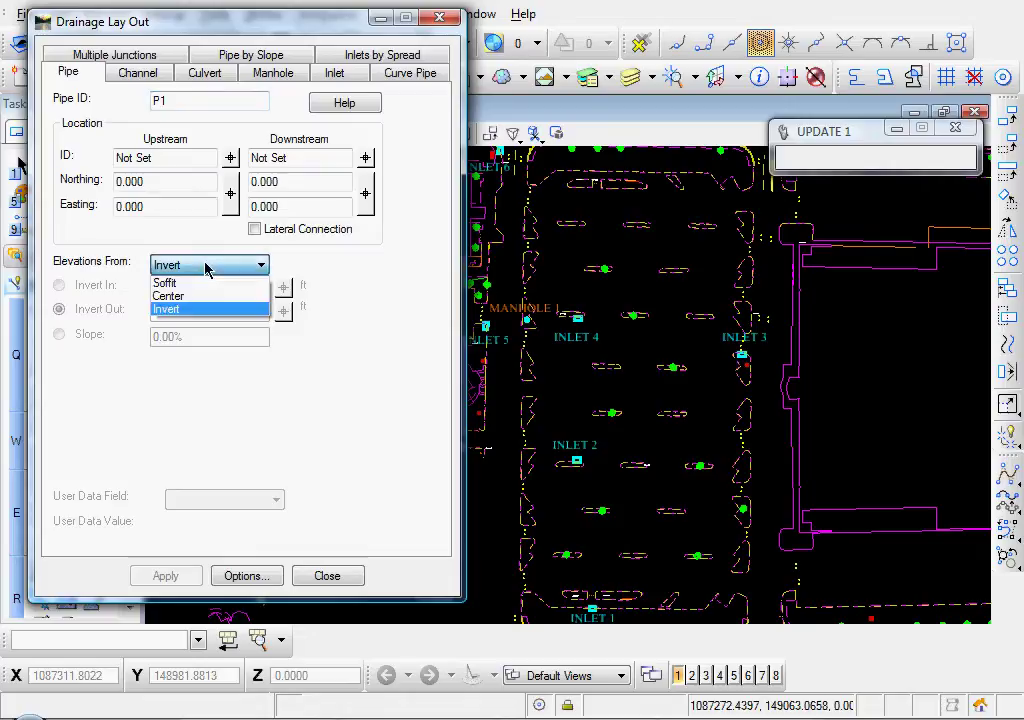
left_click(207, 266)
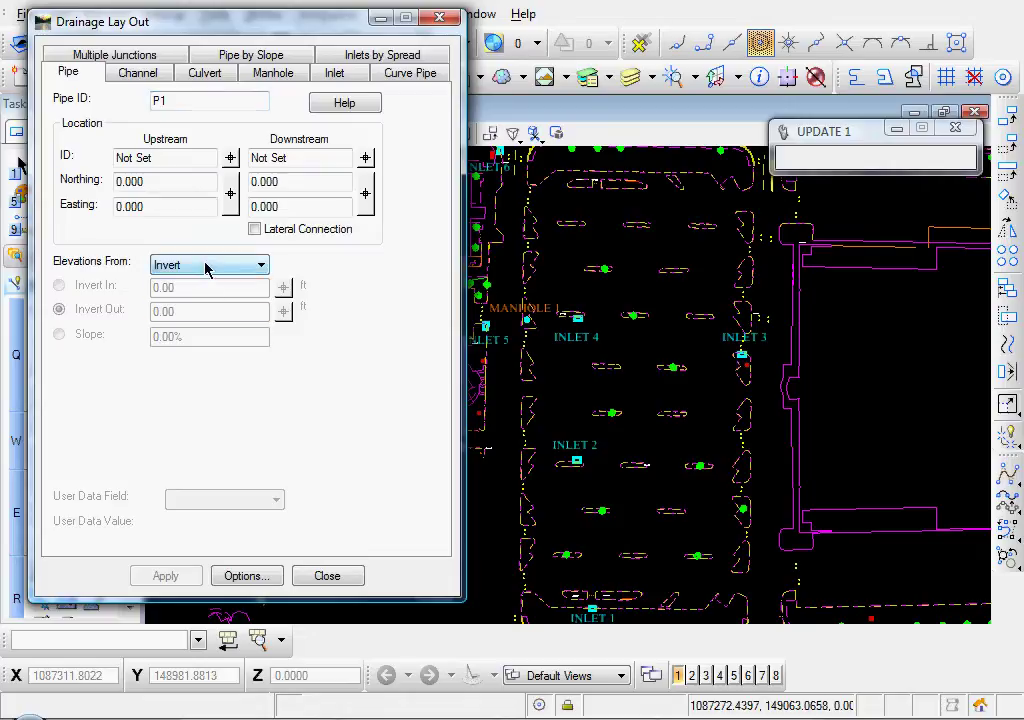
- Apply Circular shape, Existing_Concrete material and size 12.00 x 1.7500 as the default pipe options
left_click(245, 577)
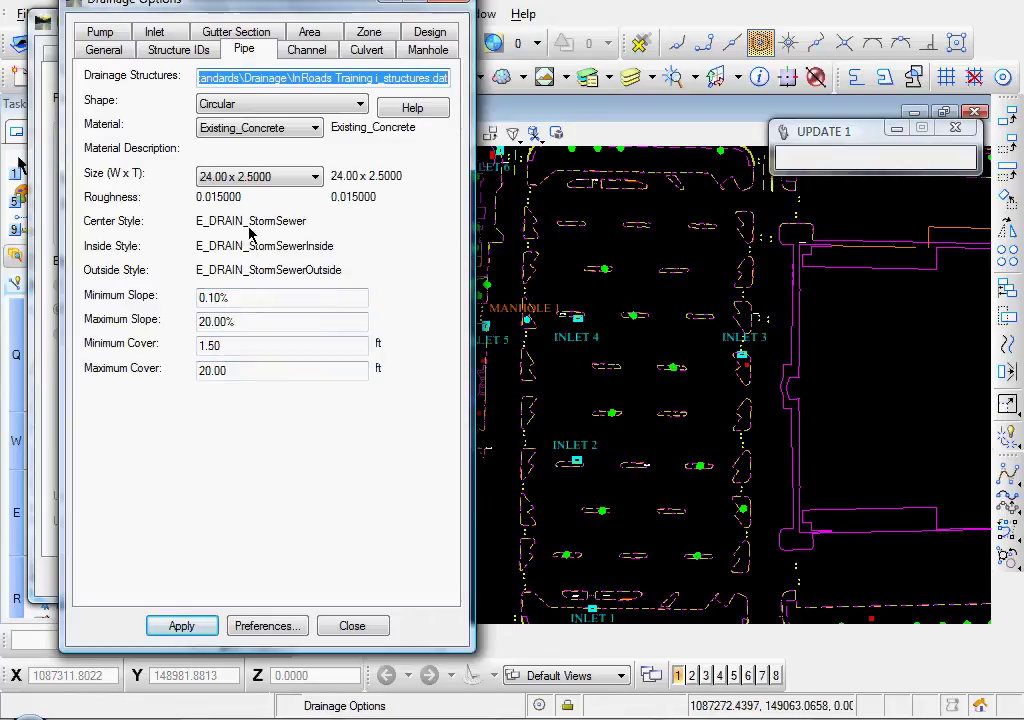
left_click(252, 106)
left_click(254, 118)
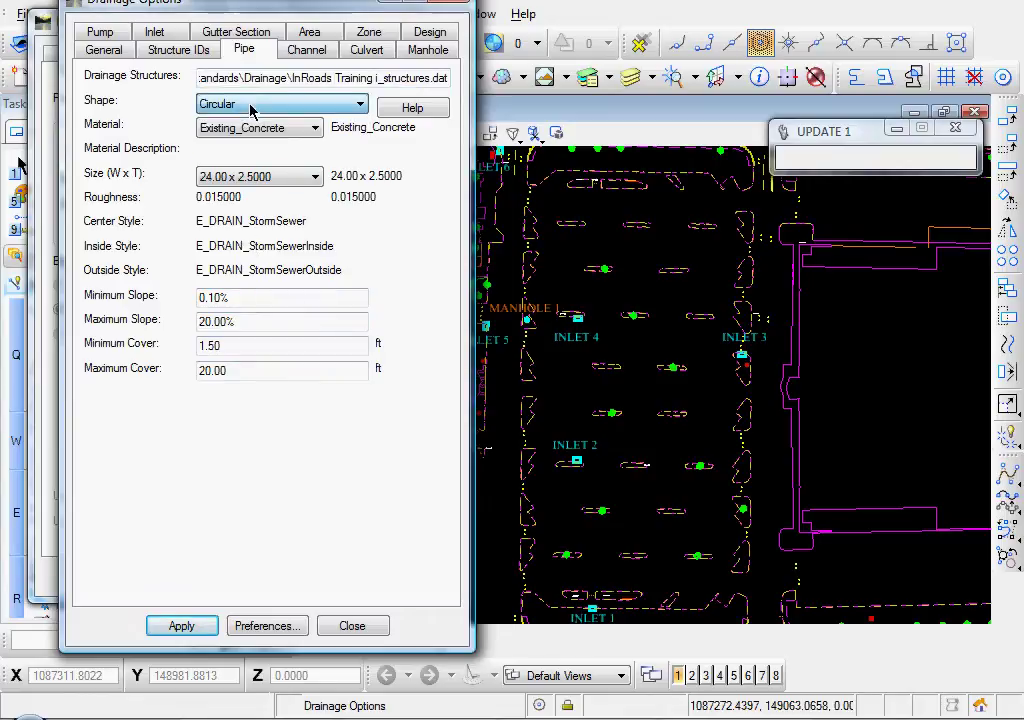
left_click(250, 131)
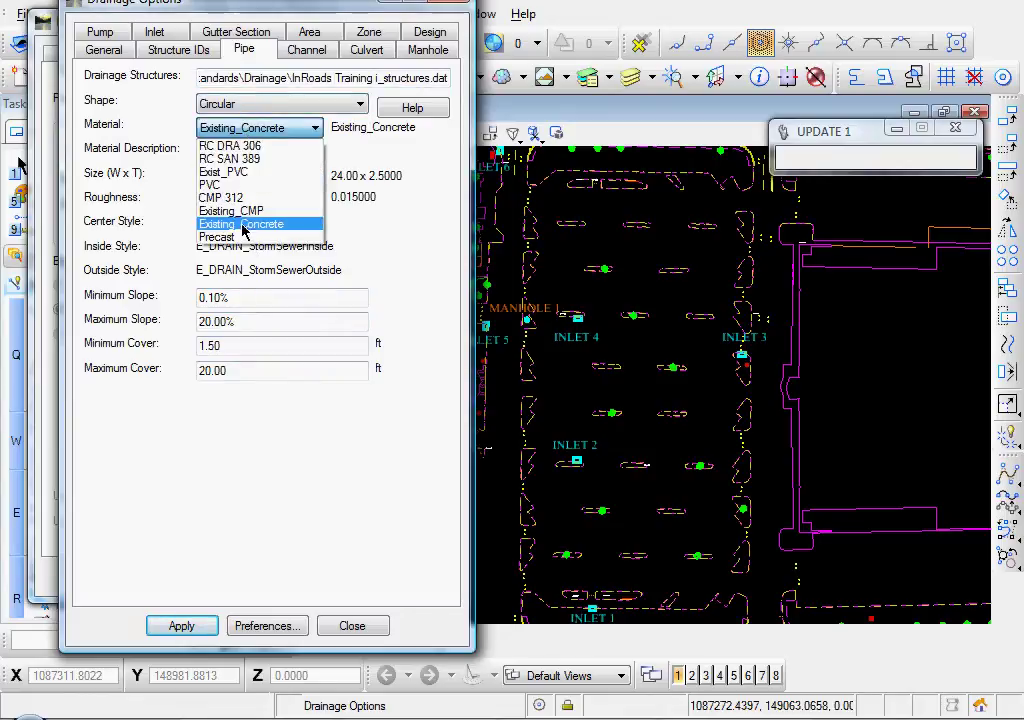
left_click(242, 226)
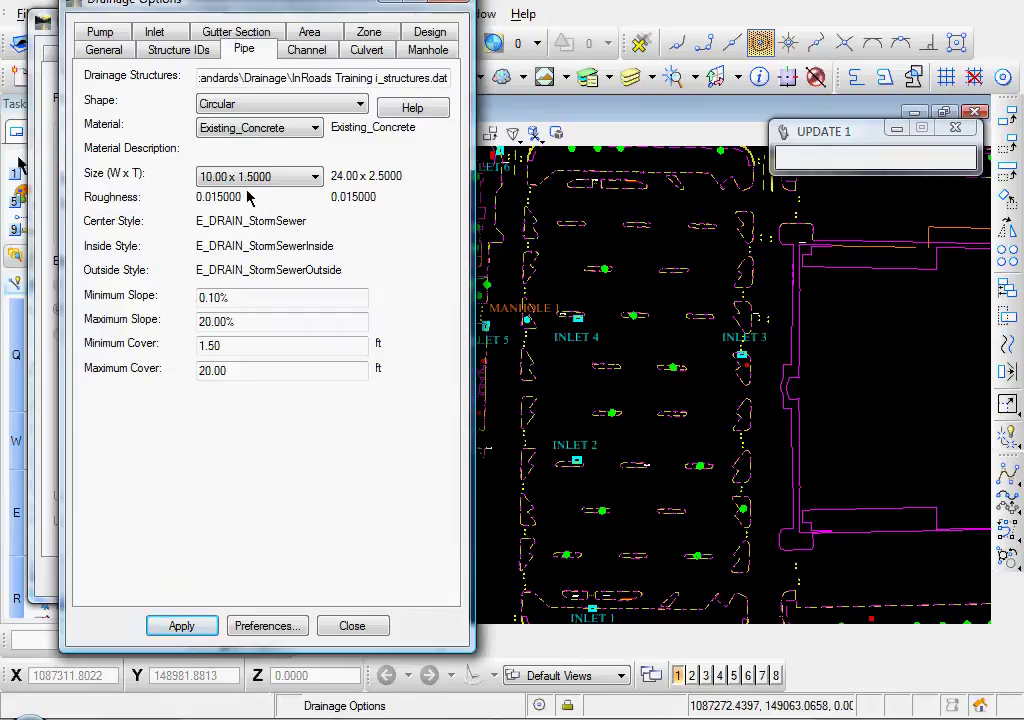
left_click(250, 181)
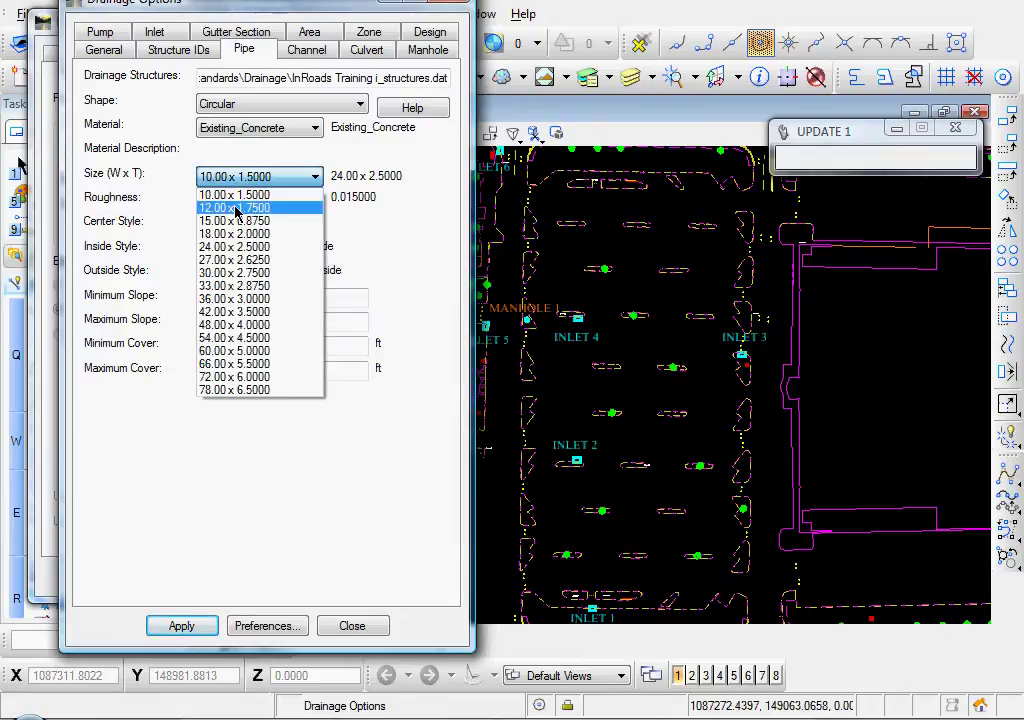
left_click(238, 207)
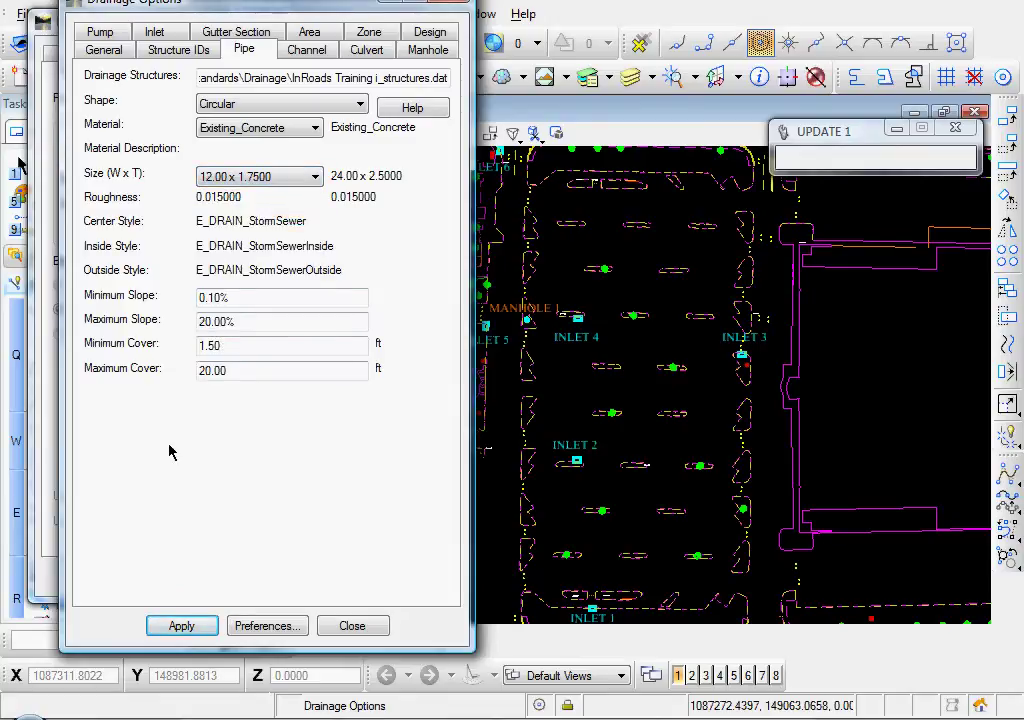
left_click(181, 626)
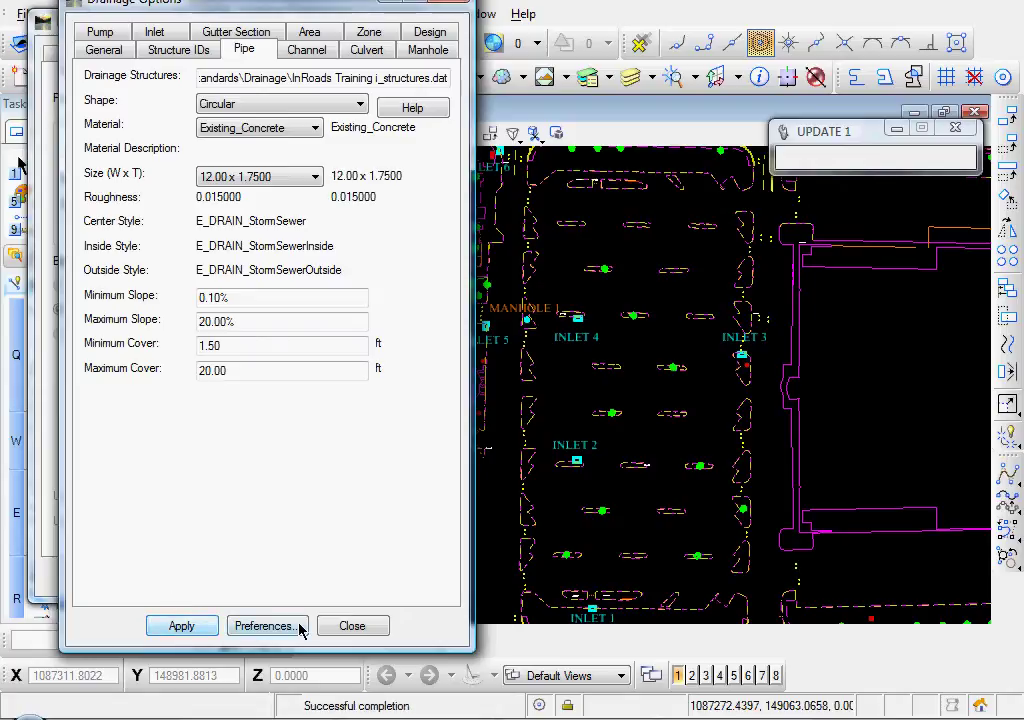
- Pick and accept Inlet 1 as the upstream structure of pipe P1
left_click(350, 626)
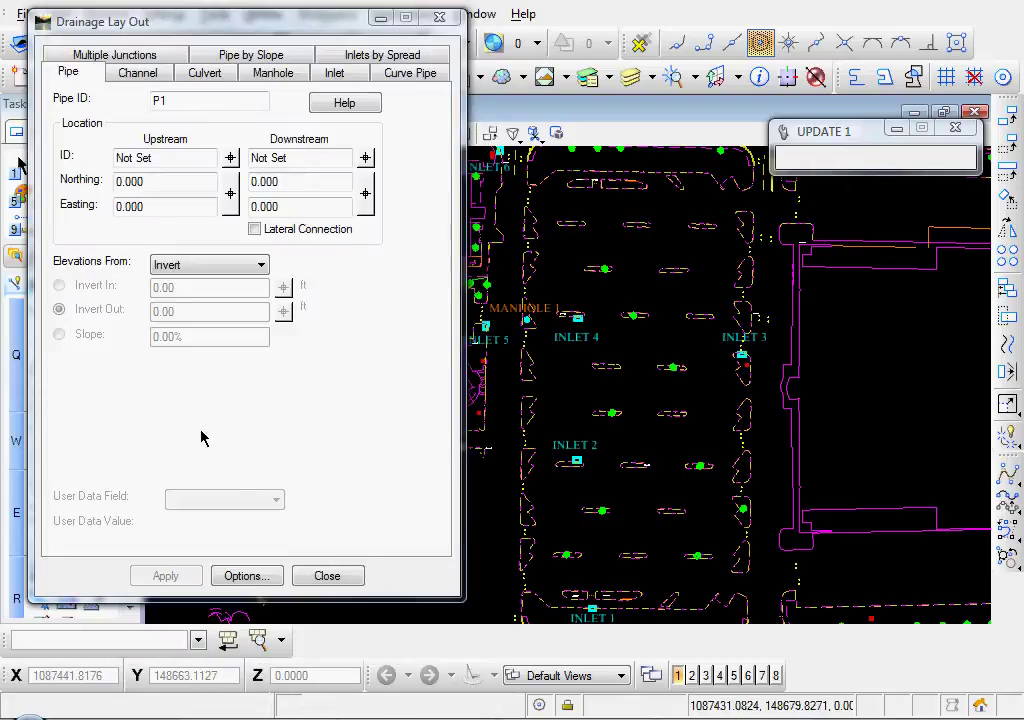
left_click(231, 160)
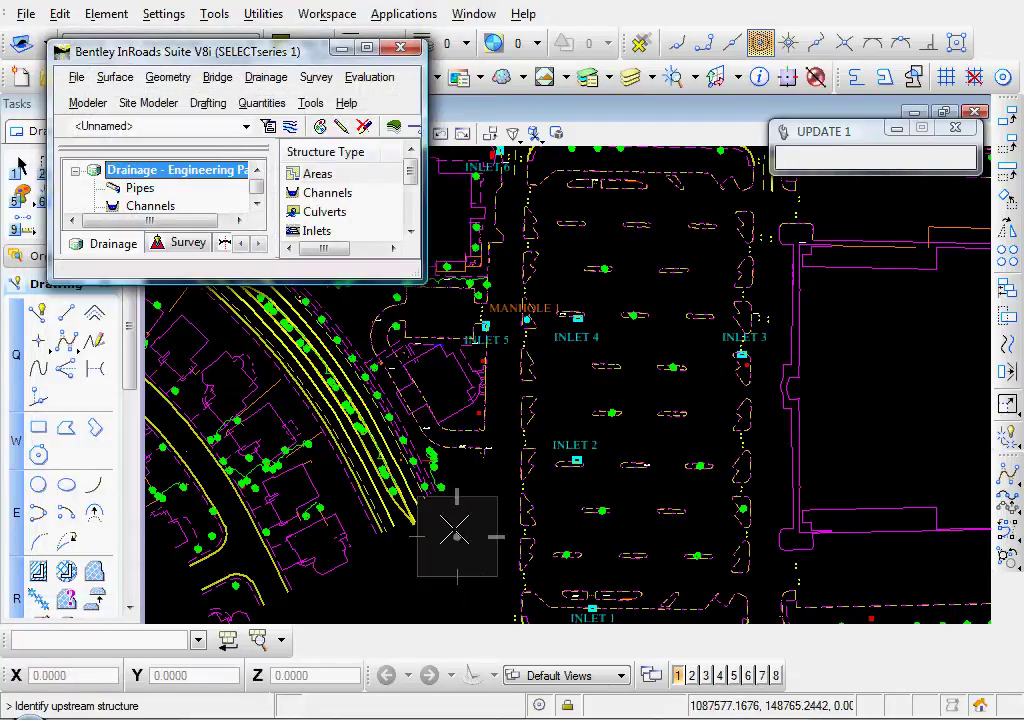
mouse_move(555, 553)
middle_mouse_down()
mouse_move(470, 459)
mouse_move(311, 391)
middle_mouse_up()
scroll(210, 338, "up", 5)
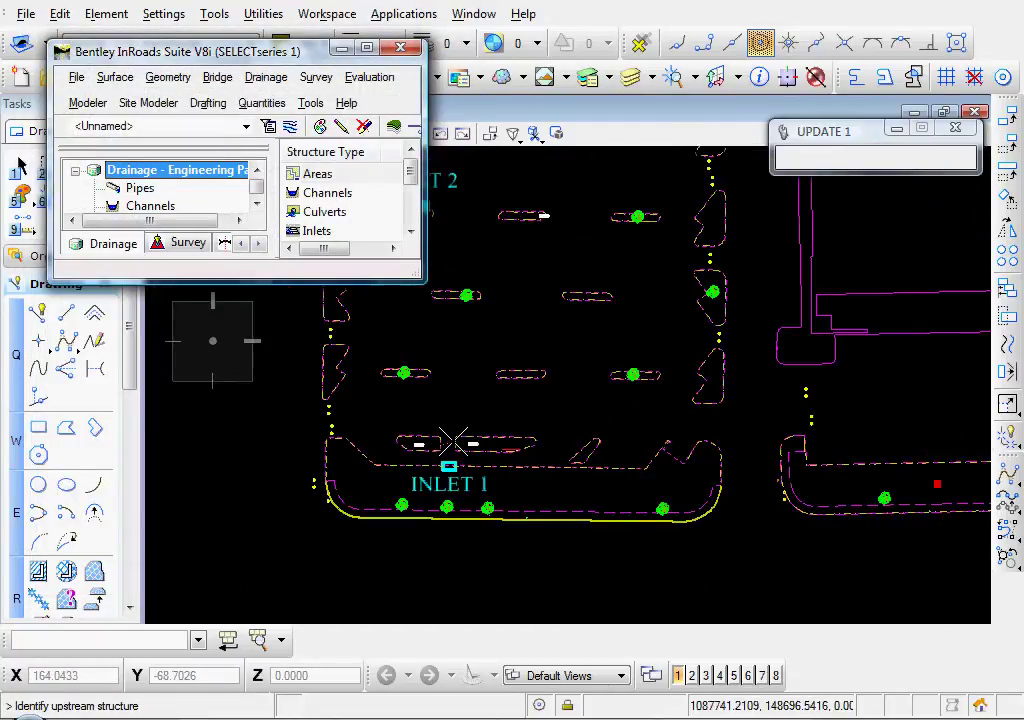
left_click(445, 480)
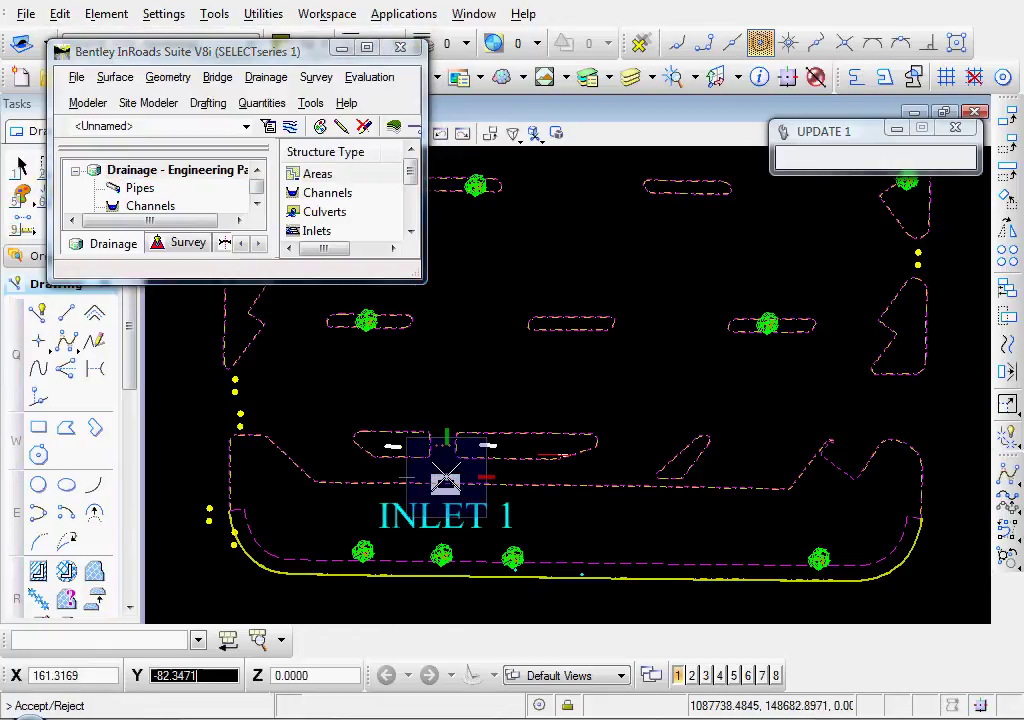
left_click(372, 475)
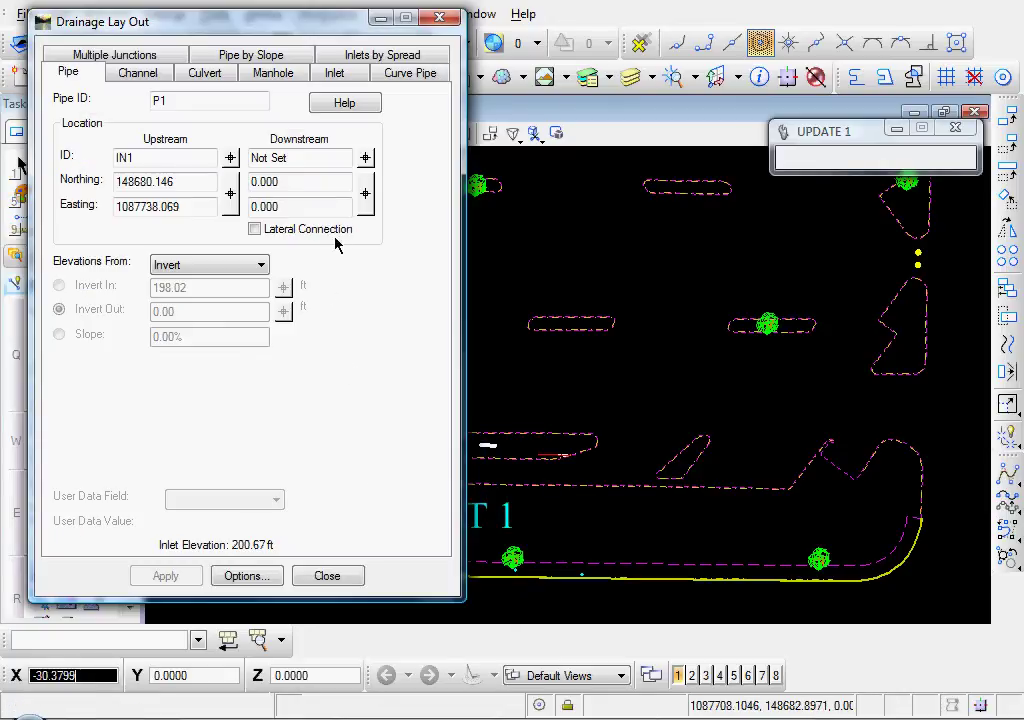
- Pick and accept Inlet 2 as P1's downstream structure, giving a 0.10% slope
left_click(366, 160)
middle_click_drag(480, 290, 571, 531)
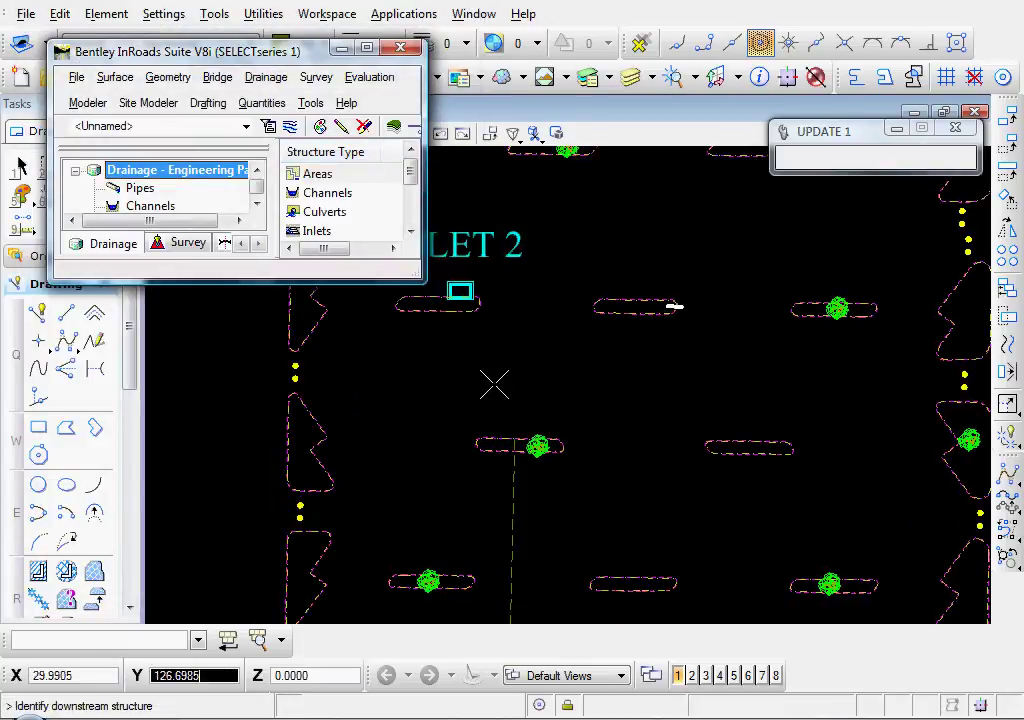
left_click(461, 294)
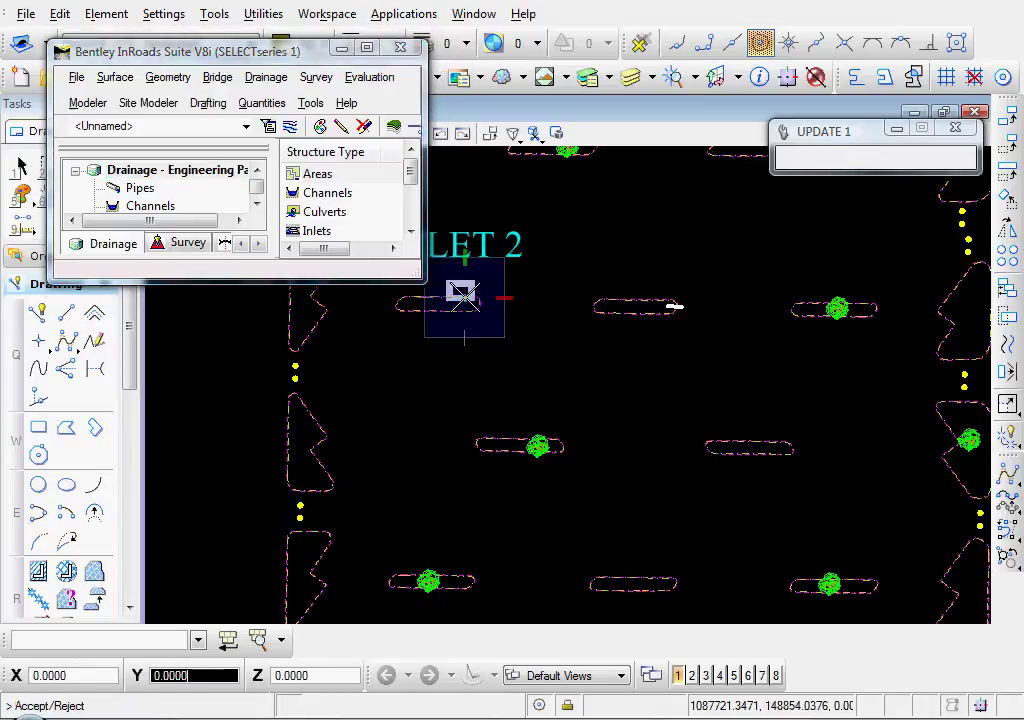
left_click(425, 386)
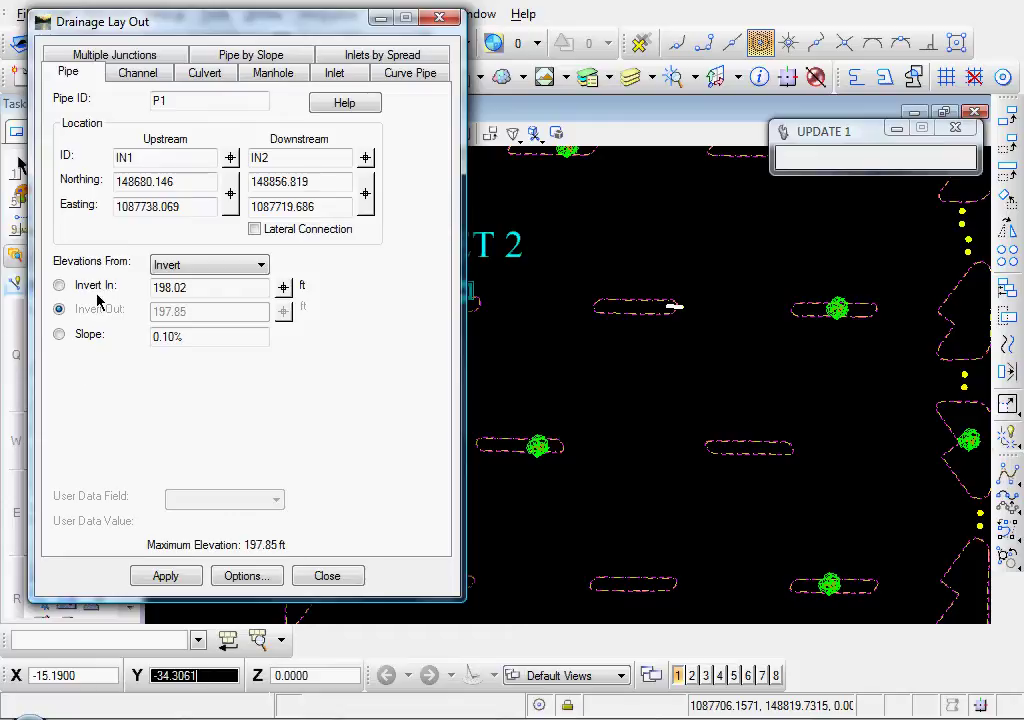
- Compute slope from inverts, set invert in 197.00 (out 196.83), and apply pipe P1
left_click(212, 337)
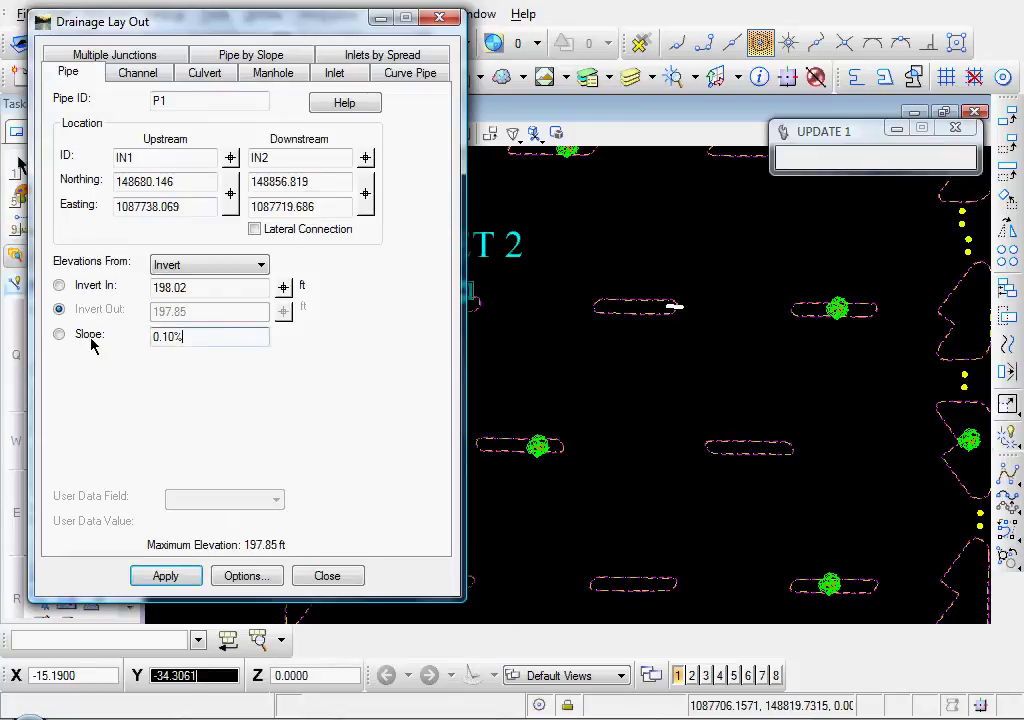
left_click(59, 336)
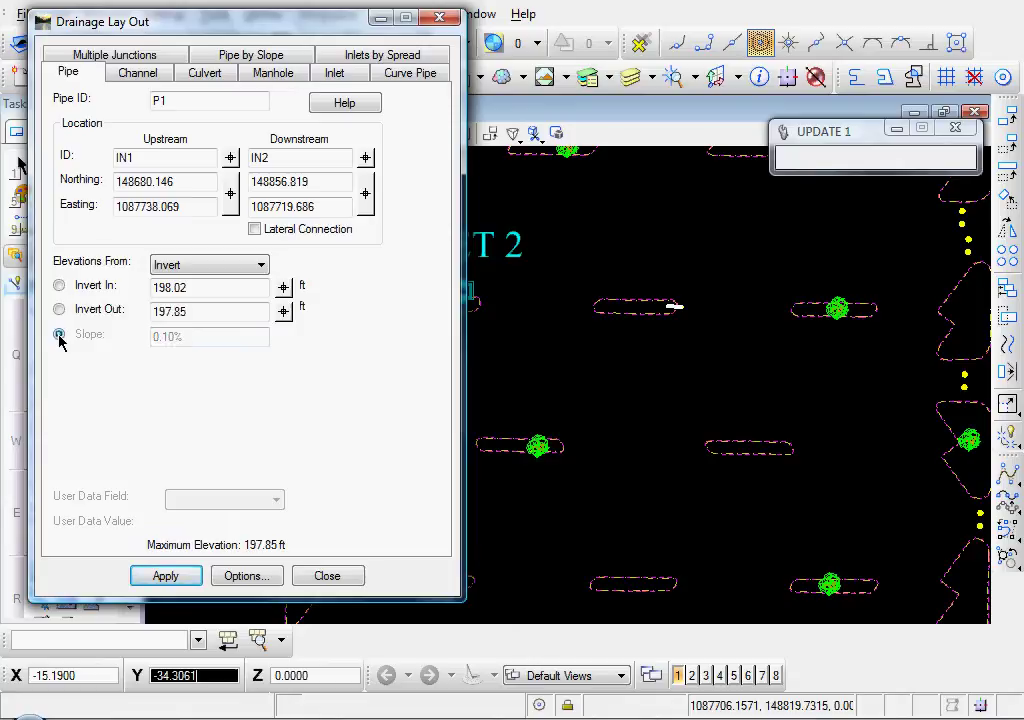
left_click_drag(205, 287, 142, 287)
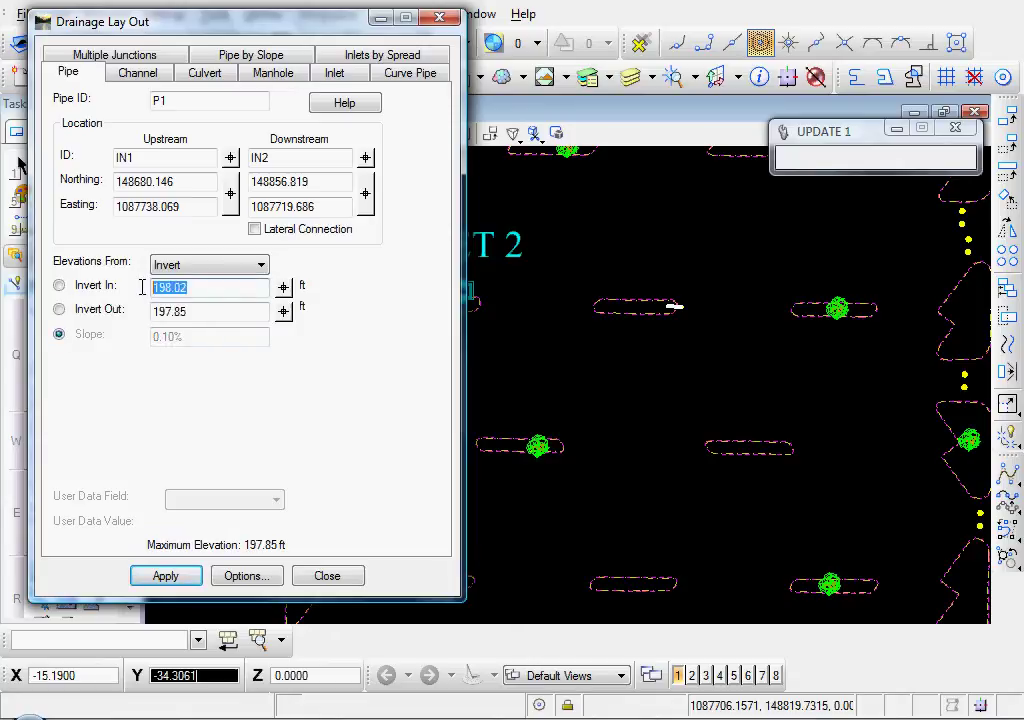
type("197")
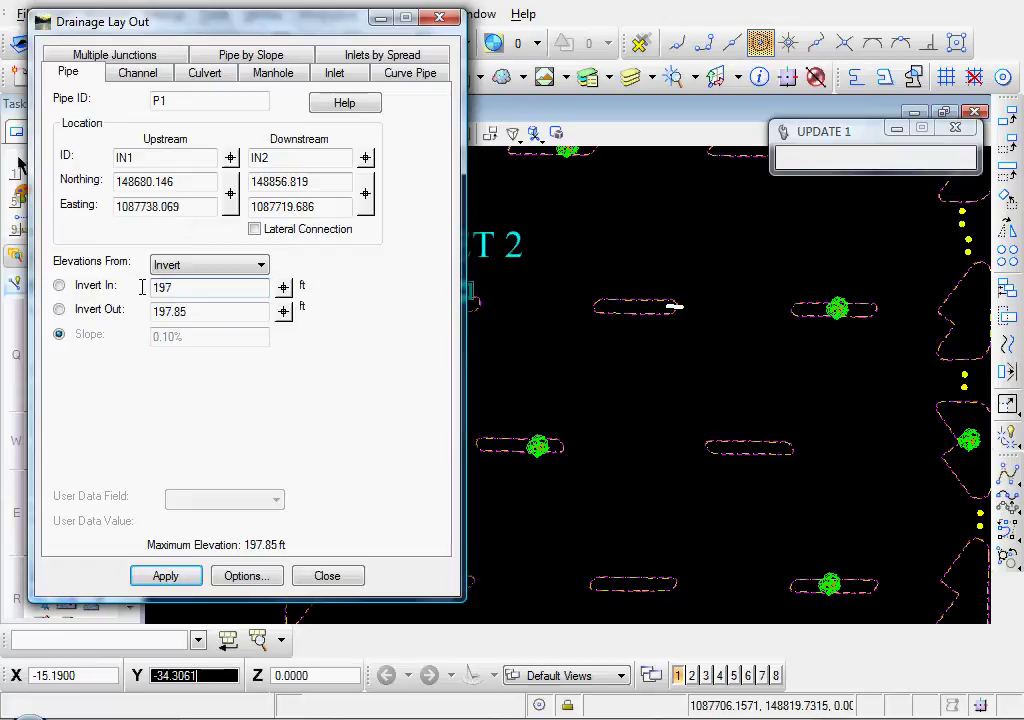
key("Tab")
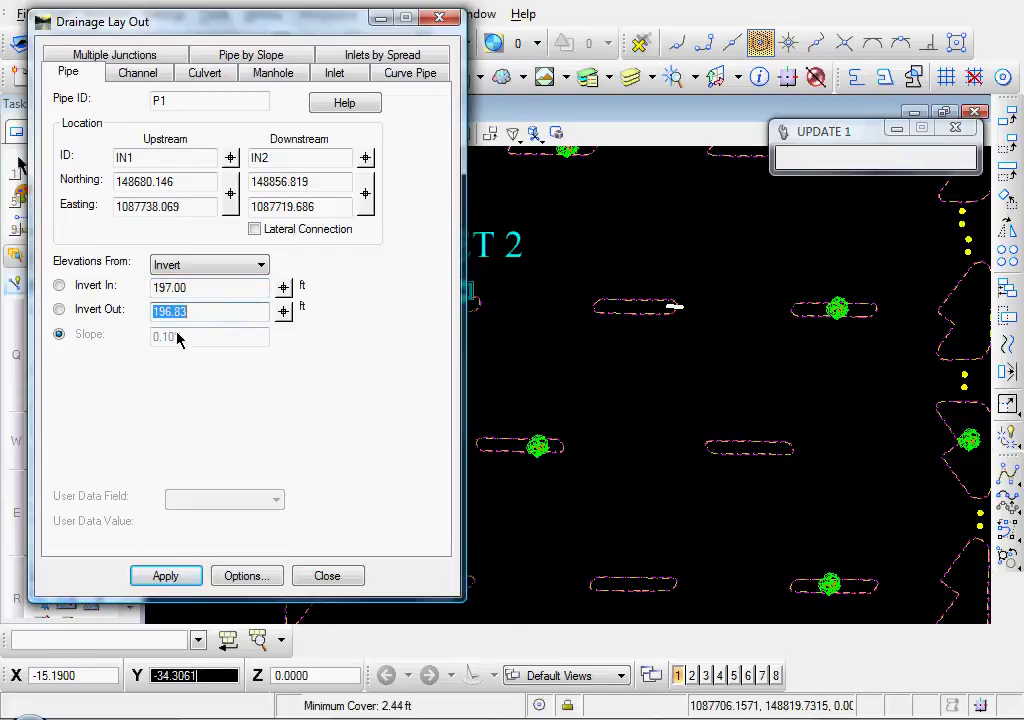
left_click(213, 310)
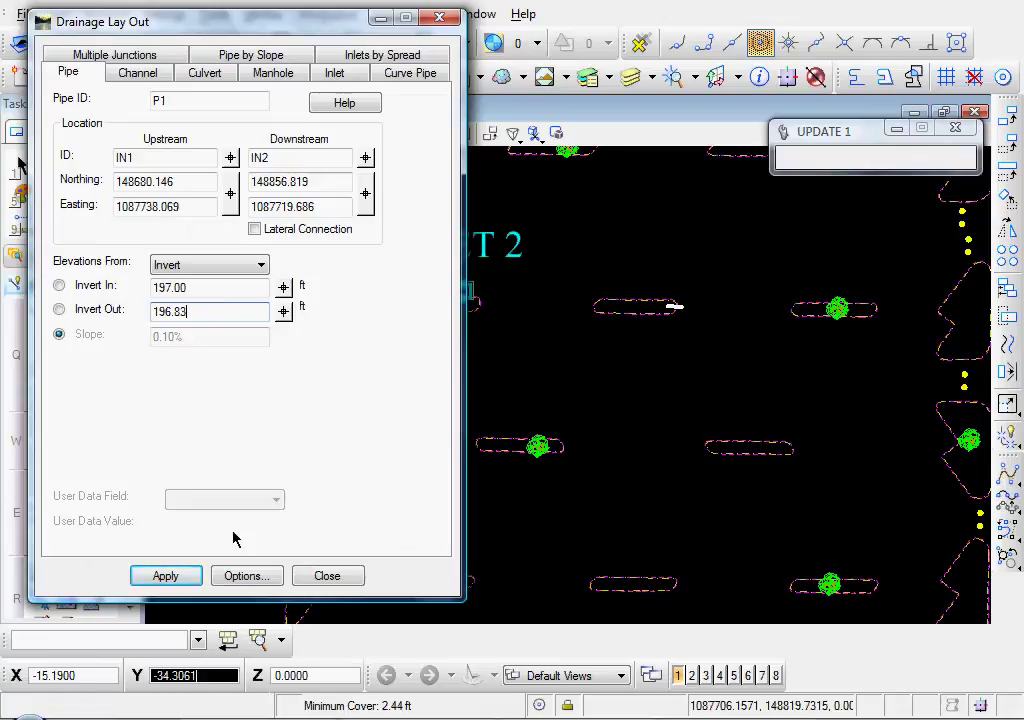
left_click(155, 576)
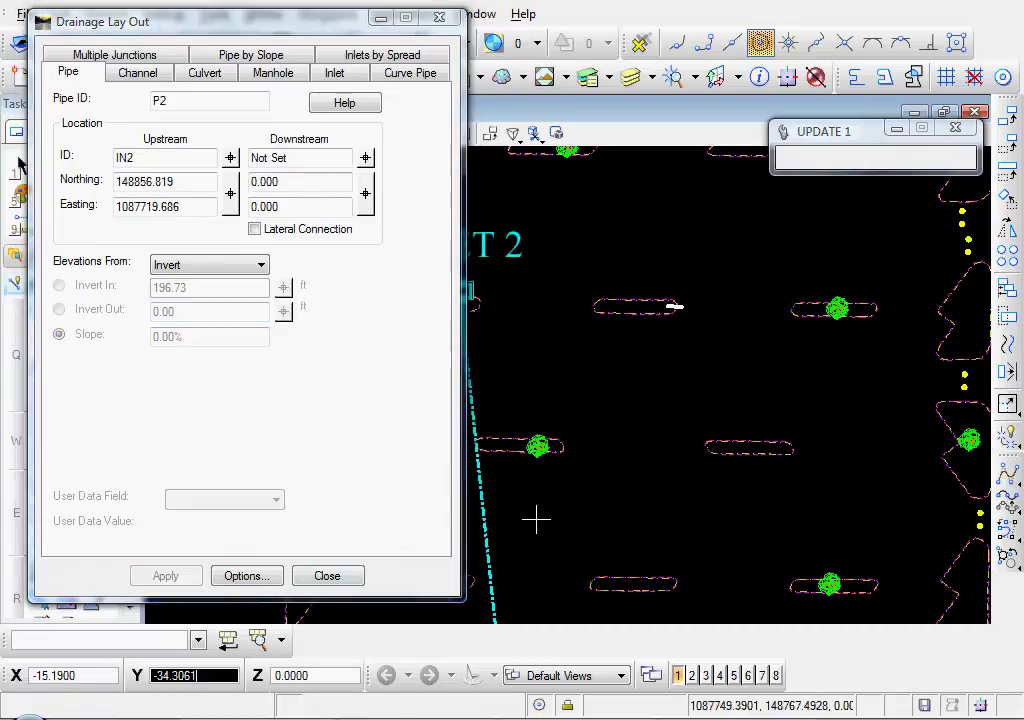
- Keep IN2 as upstream, pick Inlet 4 as downstream, and apply pipe P2
scroll(537, 519, "down", 3)
middle_click_drag(551, 599, 567, 414)
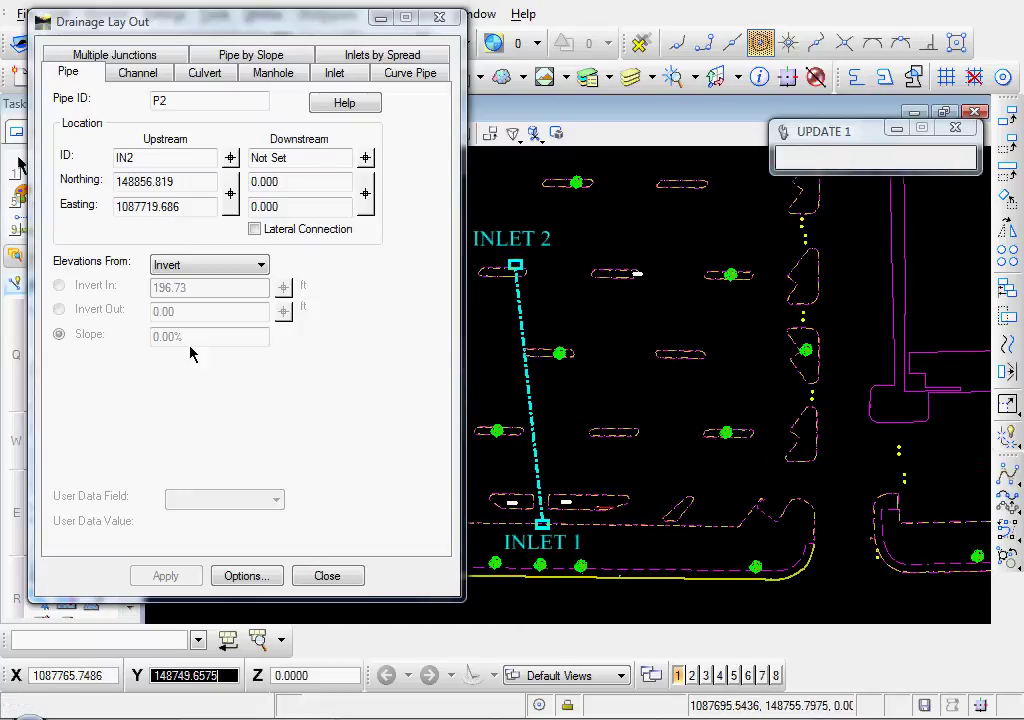
left_click(160, 157)
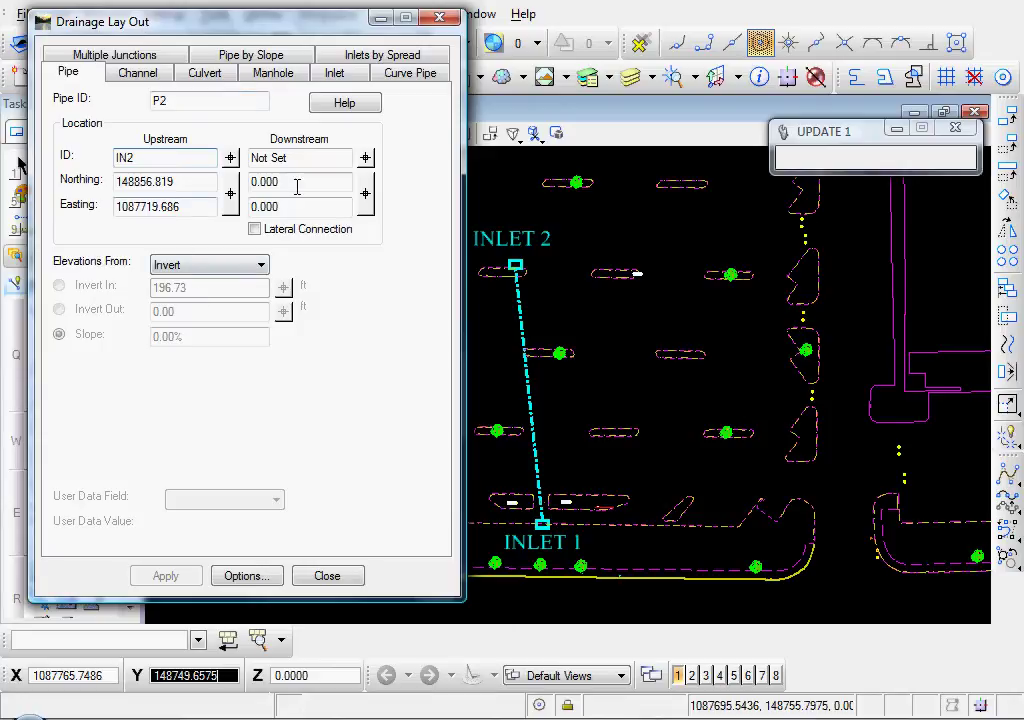
left_click(365, 160)
scroll(487, 338, "up", 2)
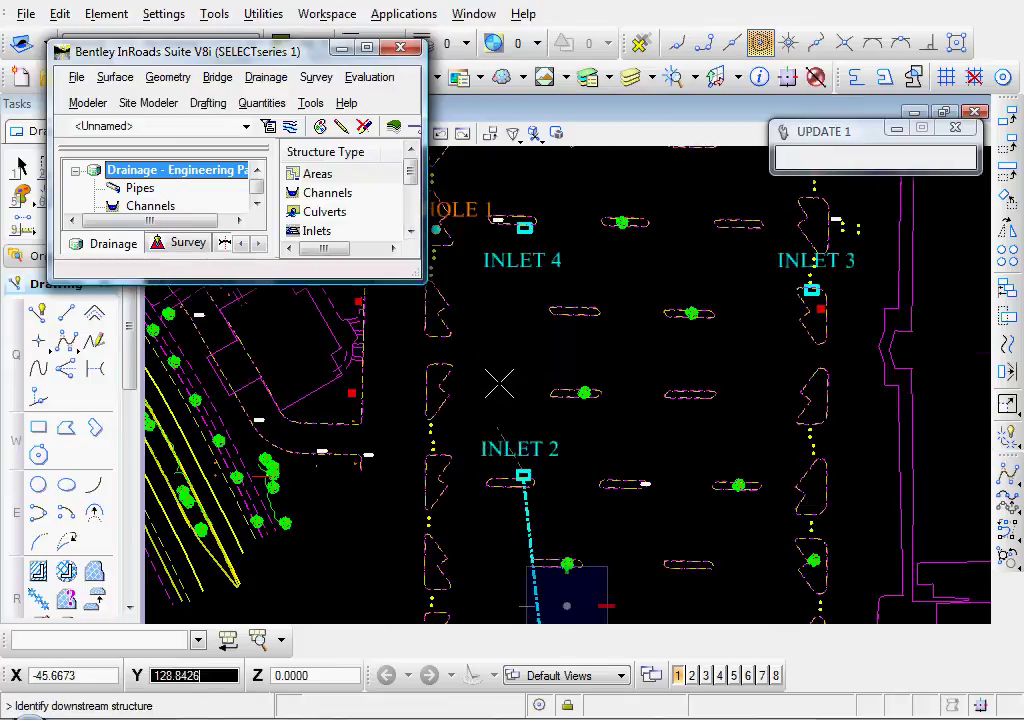
scroll(525, 226, "up", 2)
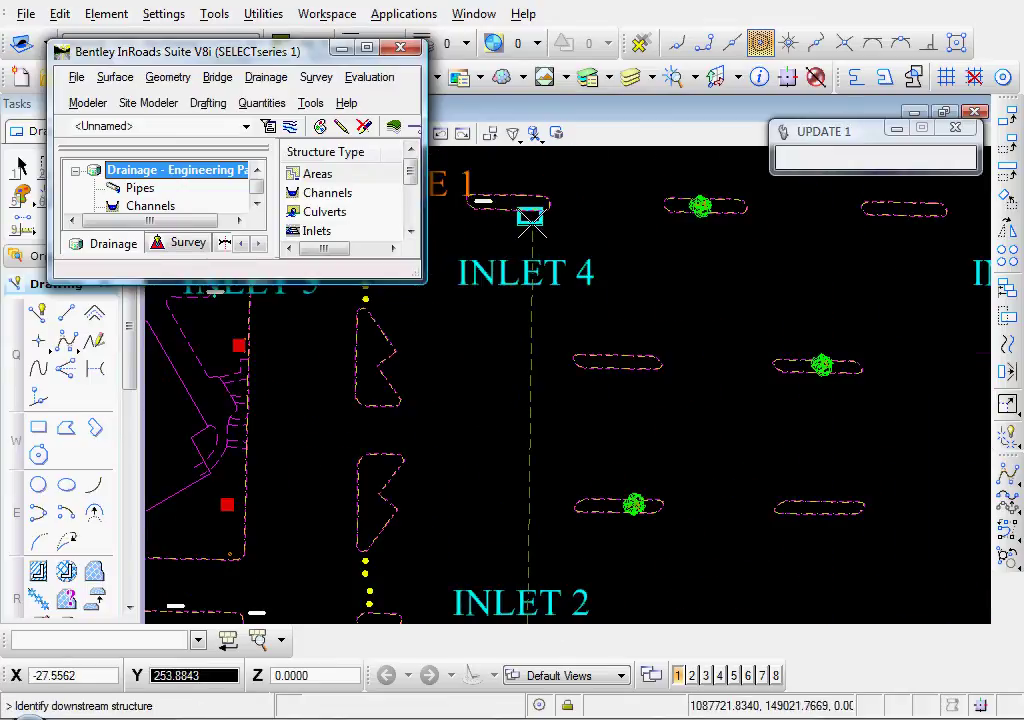
left_click(530, 218)
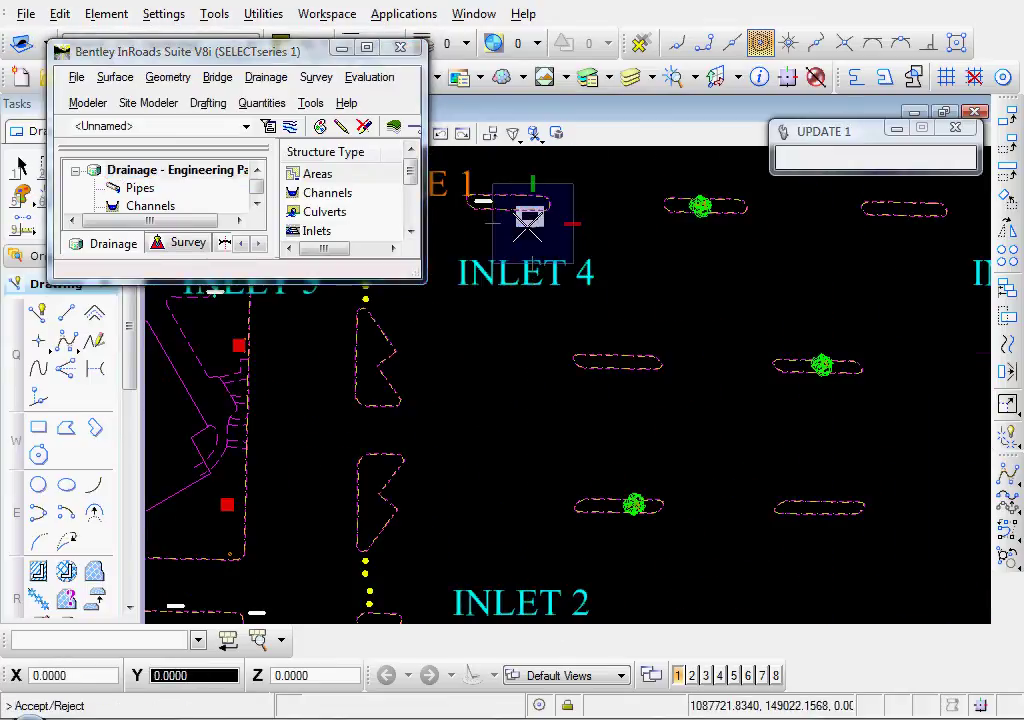
left_click(499, 317)
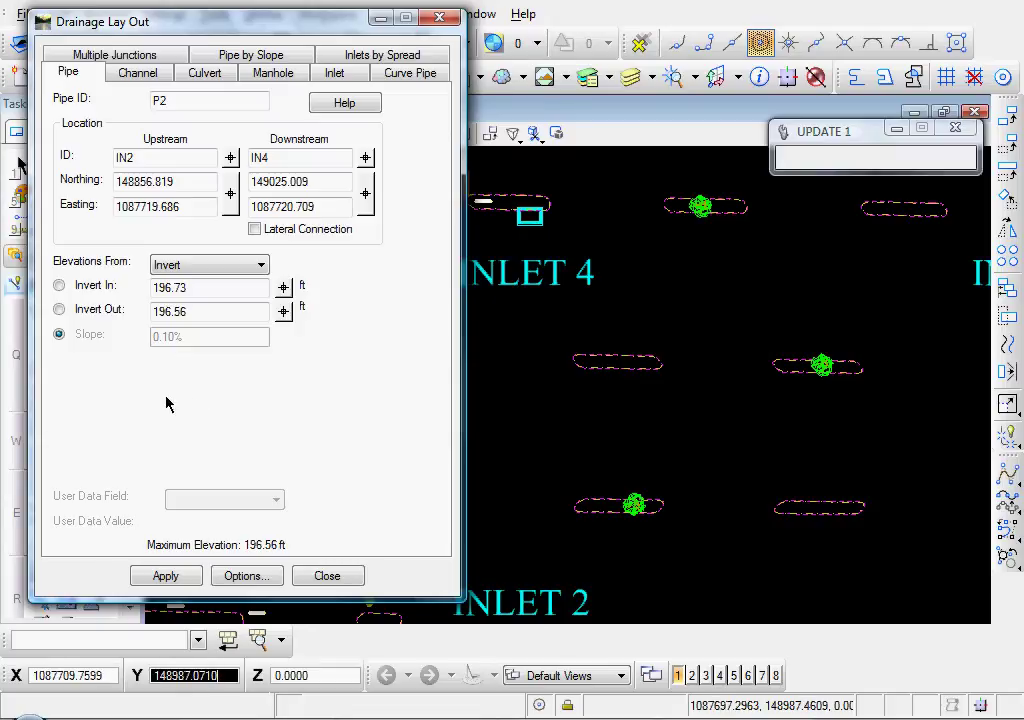
left_click(163, 578)
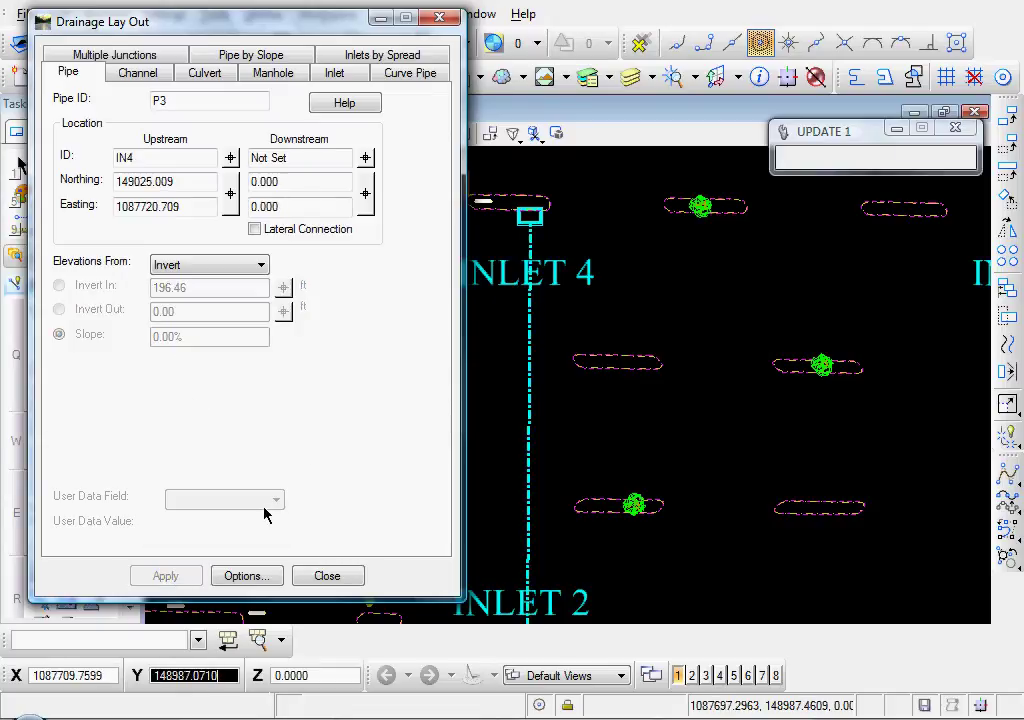
- Replace the upstream structure with Inlet 3 for pipe P3
left_click(165, 158)
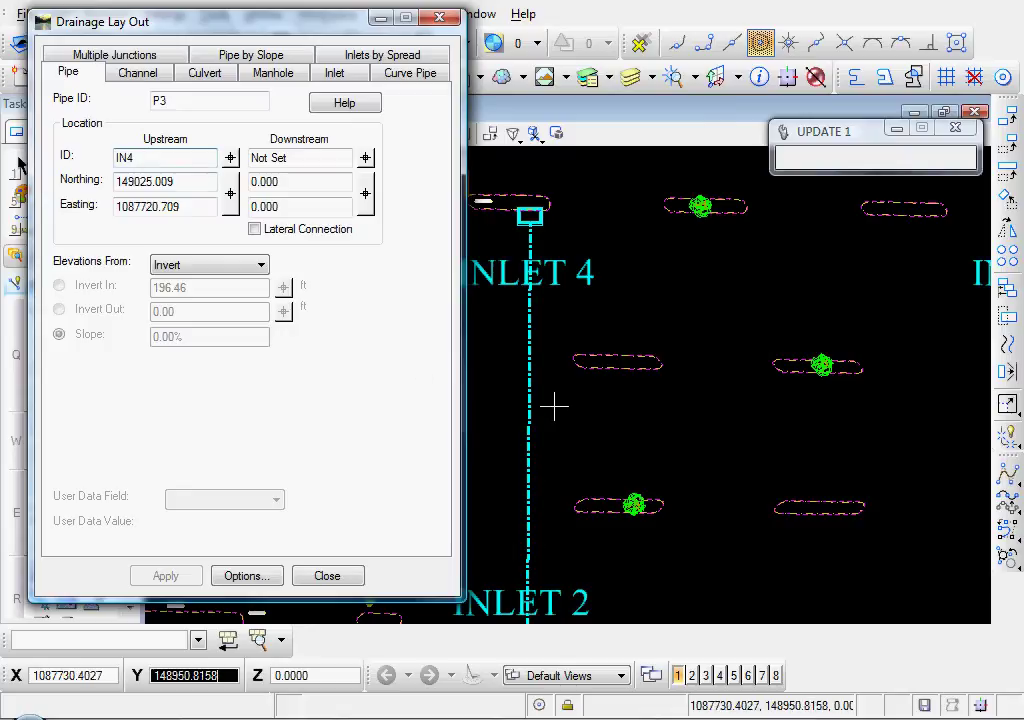
scroll(690, 322, "down", 2)
middle_click_drag(690, 322, 642, 337)
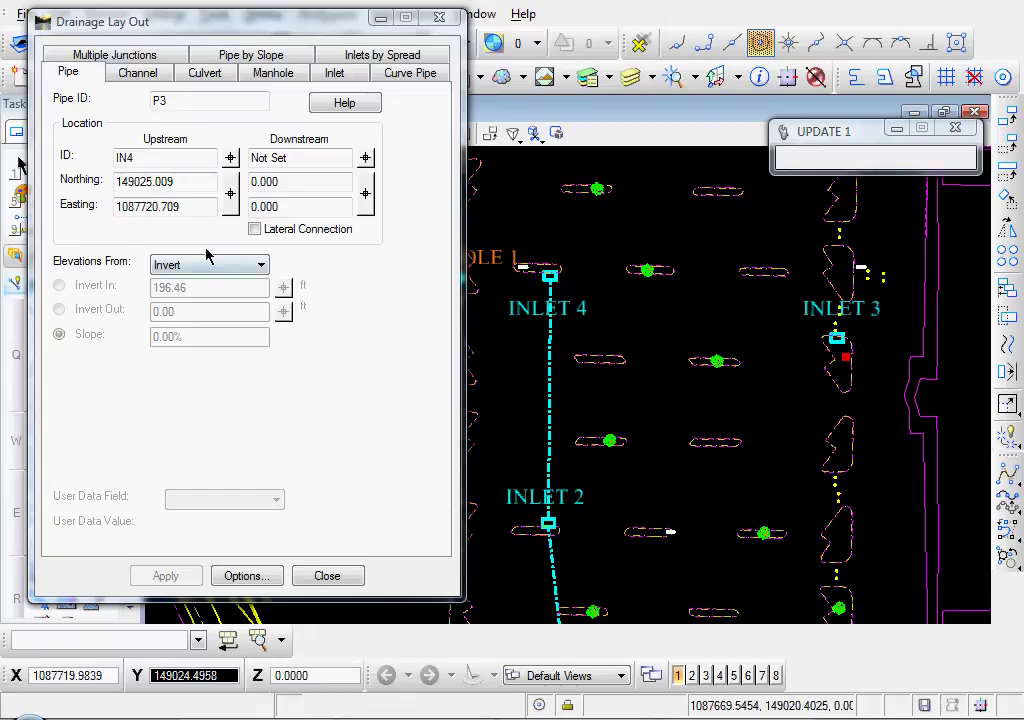
left_click(230, 158)
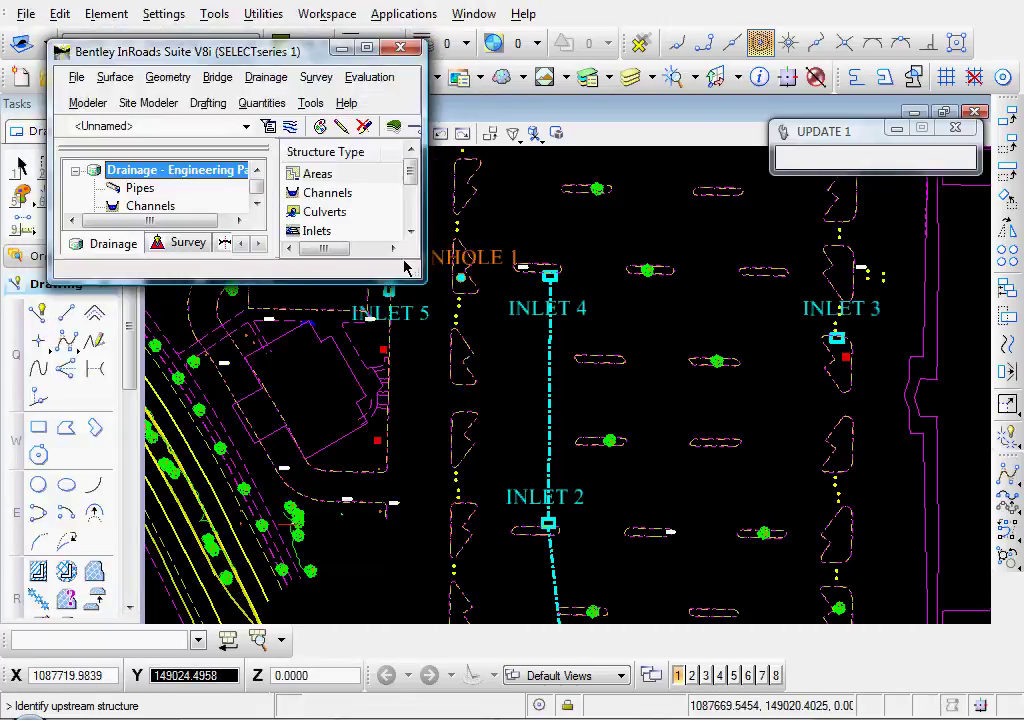
scroll(814, 345, "up", 2)
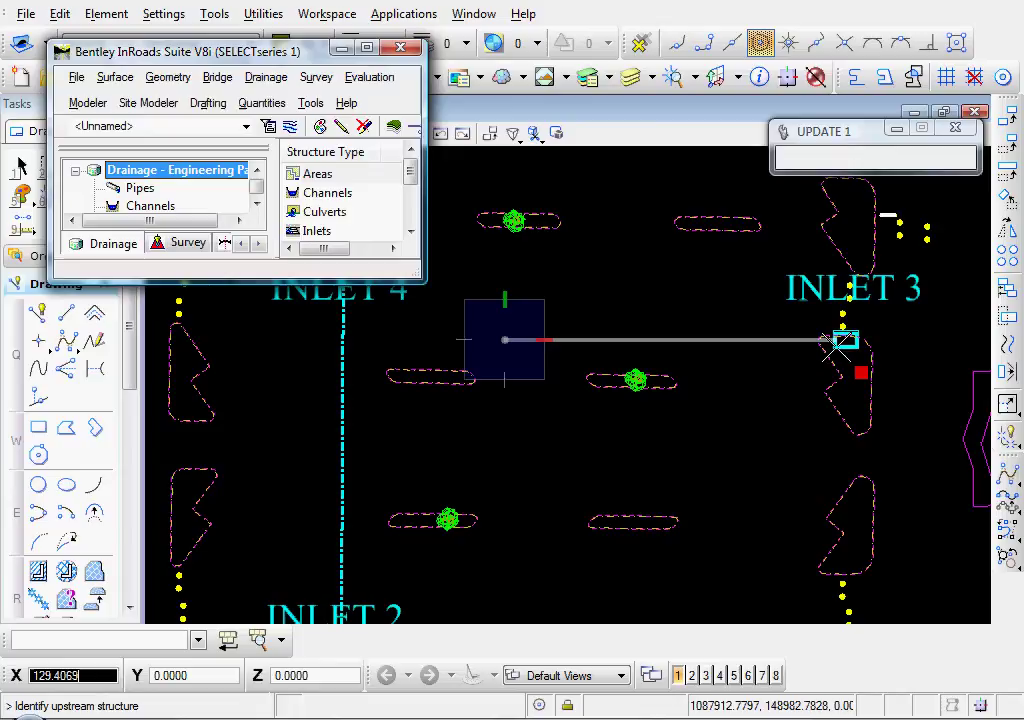
left_click(828, 348)
left_click(790, 388)
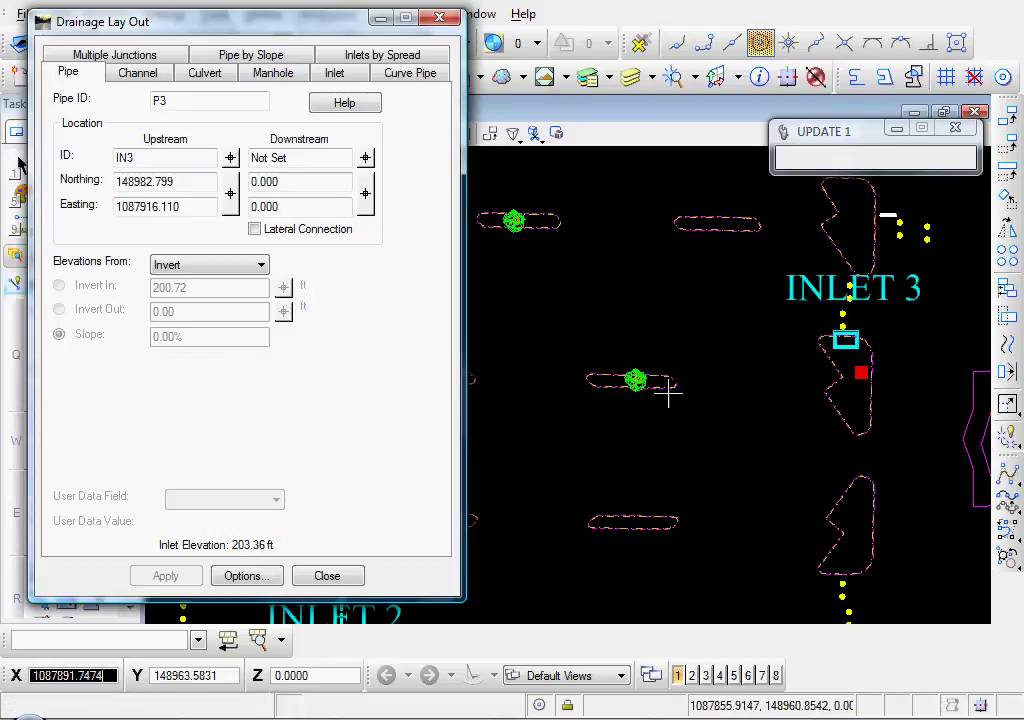
- Pick Inlet 4 as P3's downstream structure and apply the pipe
left_click(366, 158)
middle_click_drag(448, 293, 545, 293)
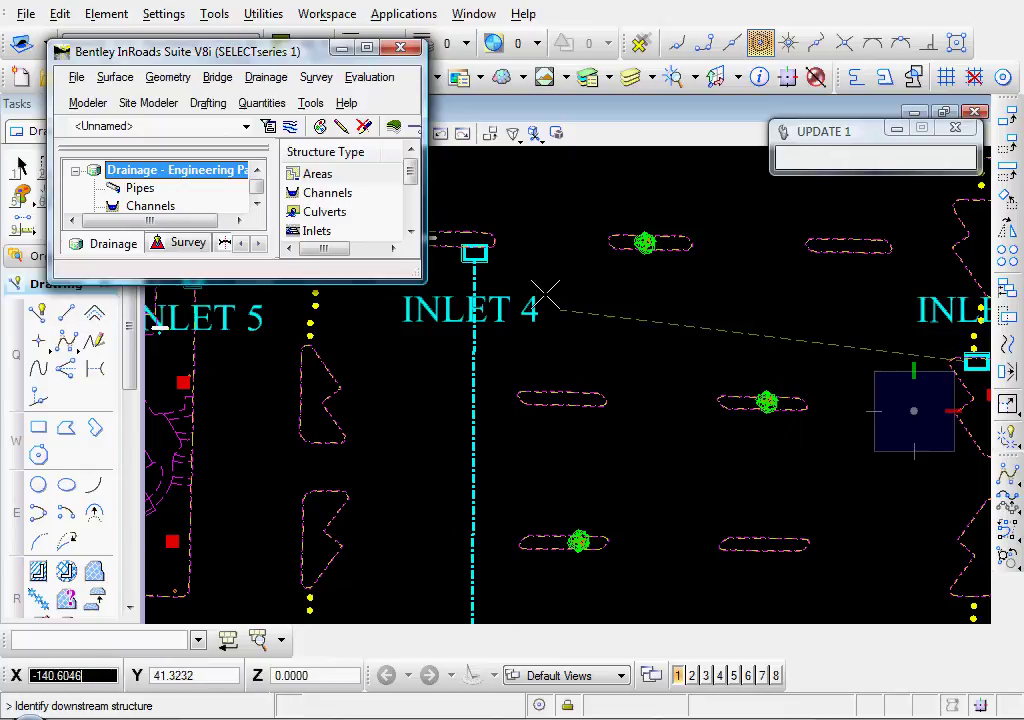
left_click(530, 289)
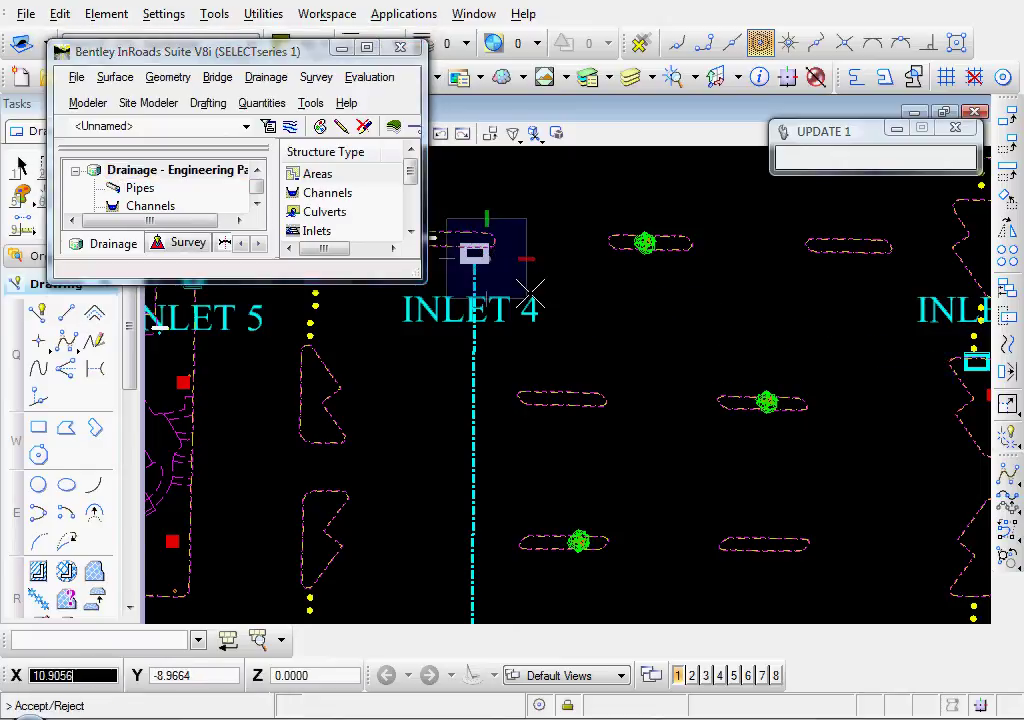
left_click(544, 229)
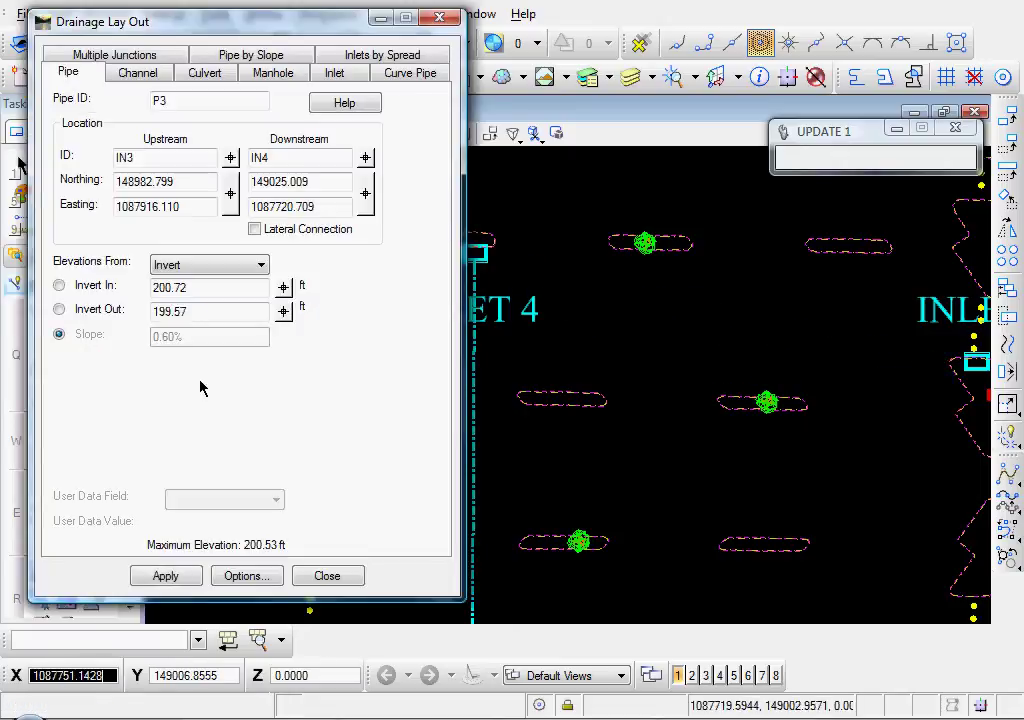
left_click(165, 577)
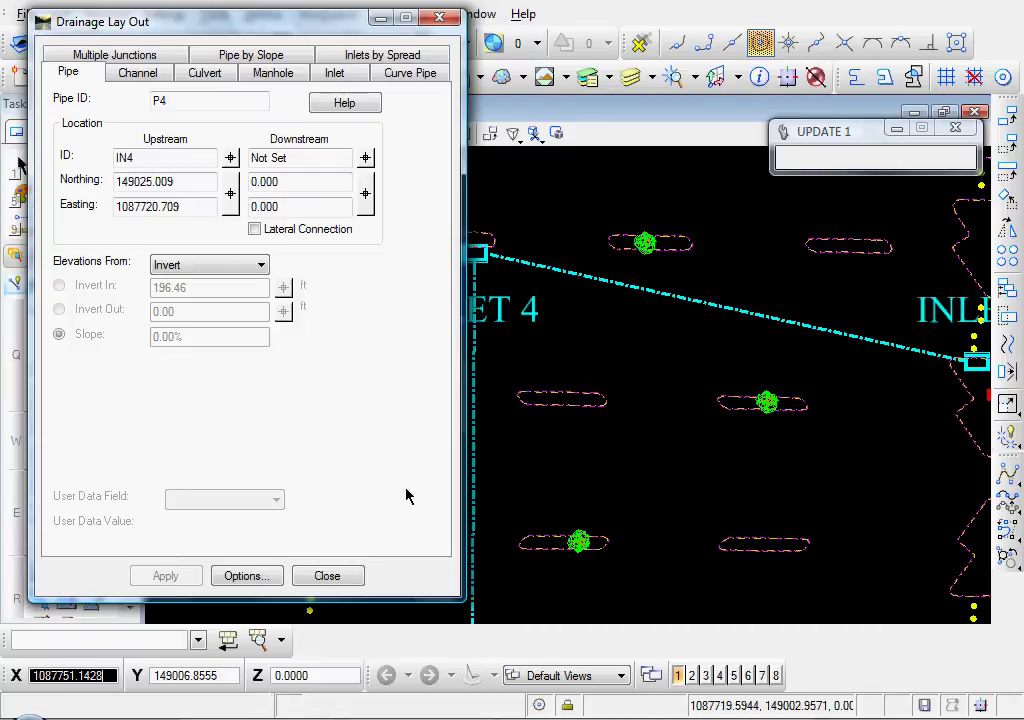
scroll(518, 378, "down", 2)
middle_click_drag(492, 365, 663, 423)
- Apply pipe P4 from upstream IN4 to downstream Manhole 1, then pan toward Inlet 5
scroll(663, 423, "up", 2)
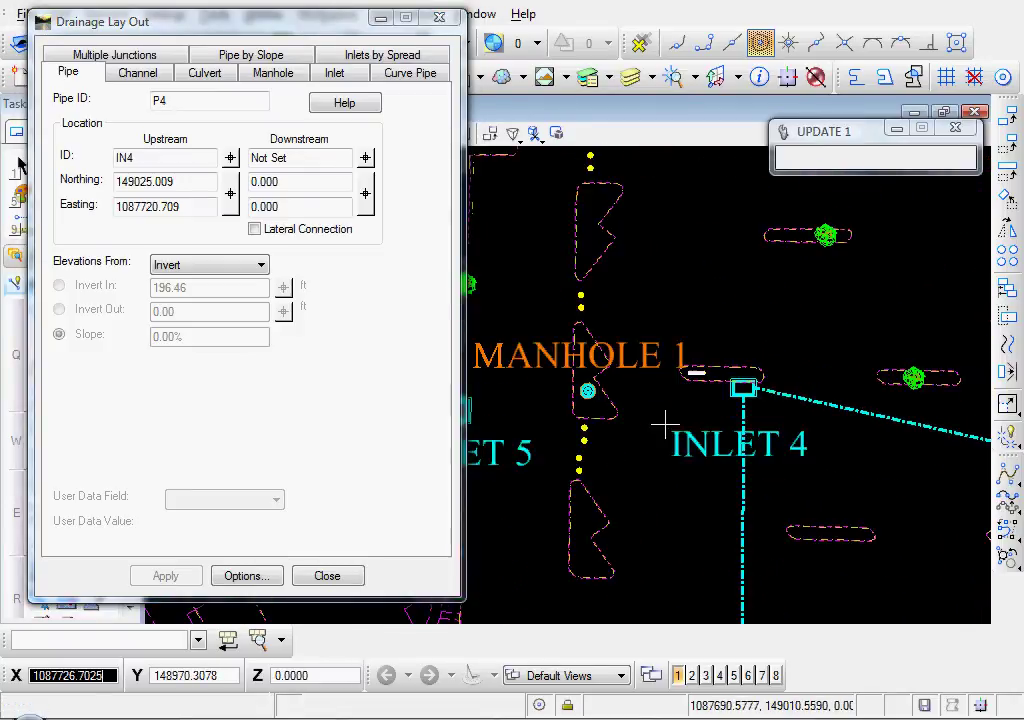
left_click(181, 158)
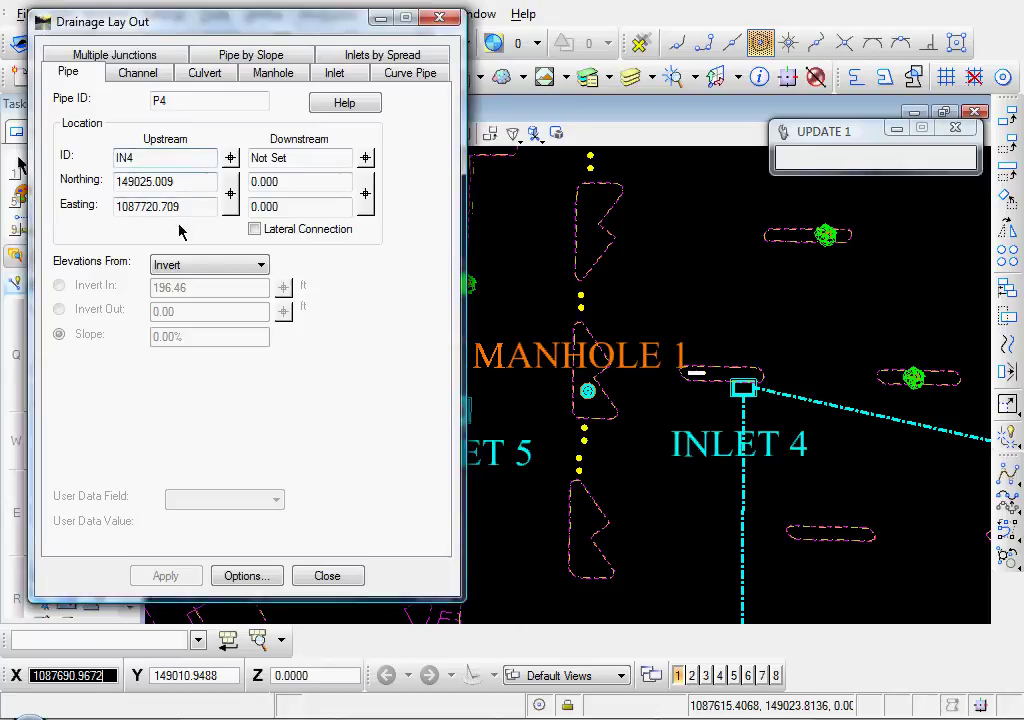
left_click(365, 158)
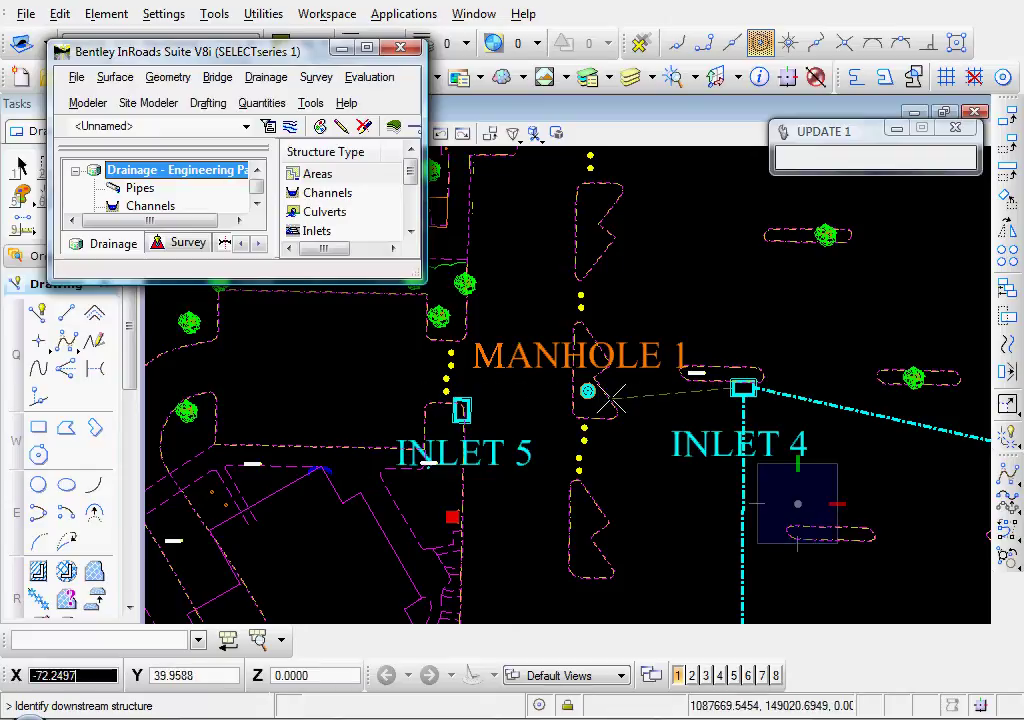
scroll(611, 395, "up", 5)
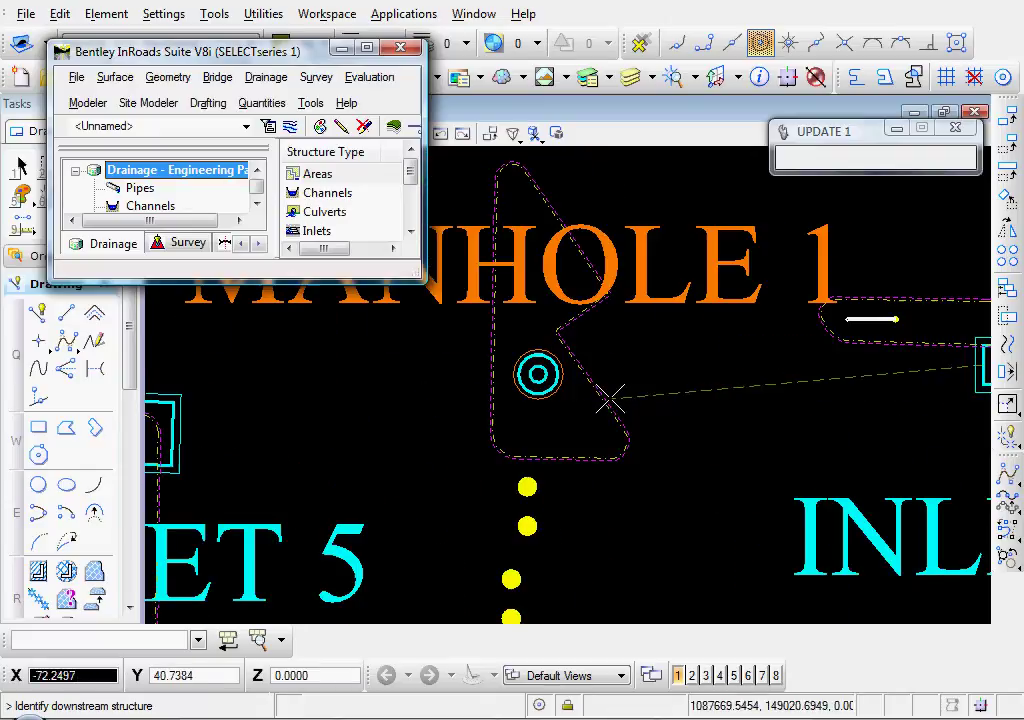
left_click(540, 375)
left_click(636, 503)
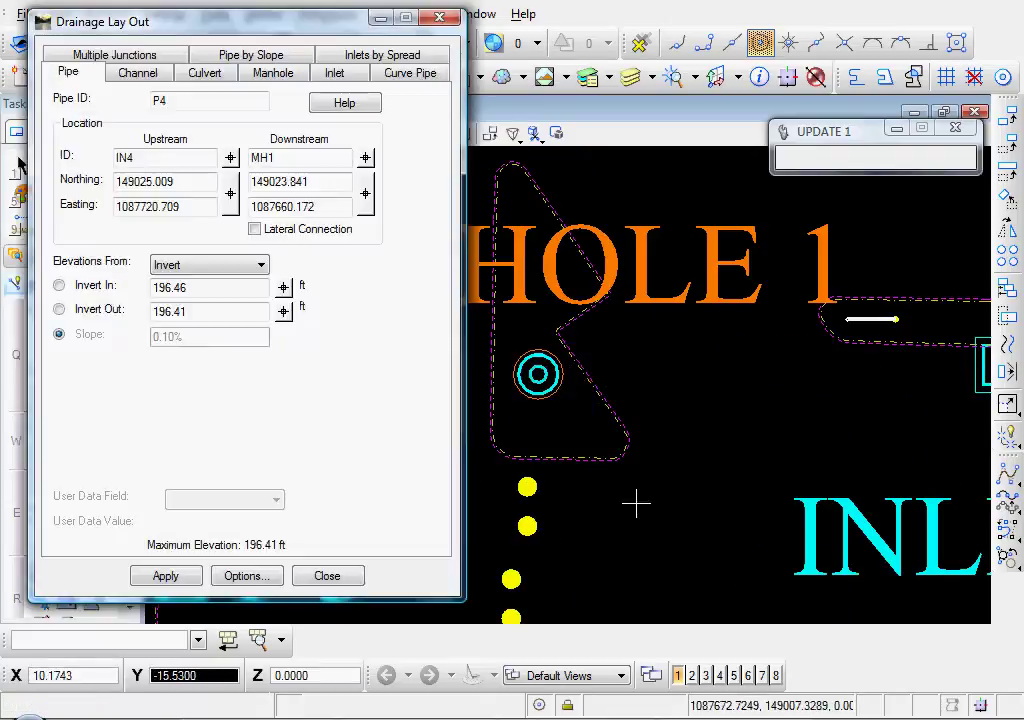
left_click(166, 577)
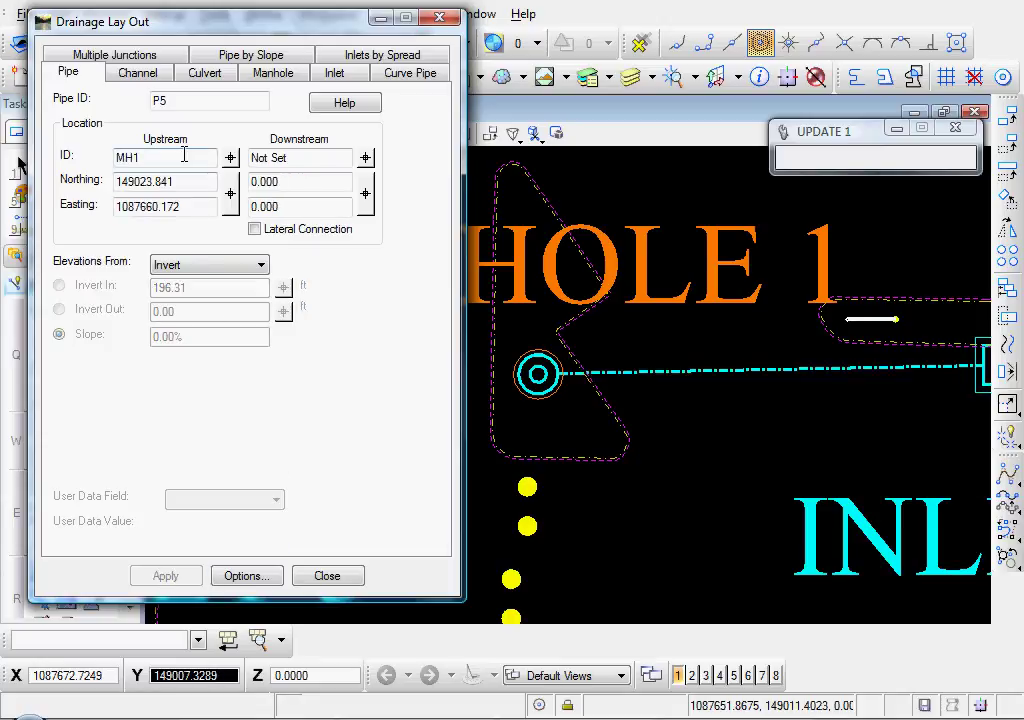
mouse_move(469, 482)
middle_mouse_down()
mouse_move(622, 485)
mouse_move(823, 435)
mouse_move(818, 427)
middle_mouse_up()
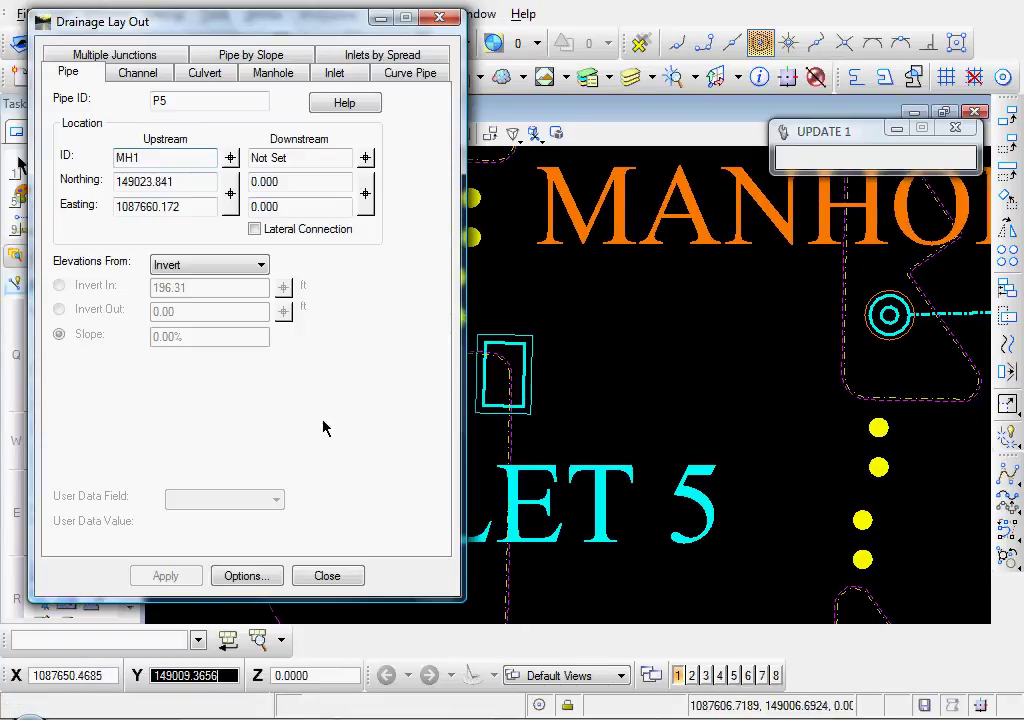
- Change the default pipe size to 18.00 x 2.0000
left_click(242, 577)
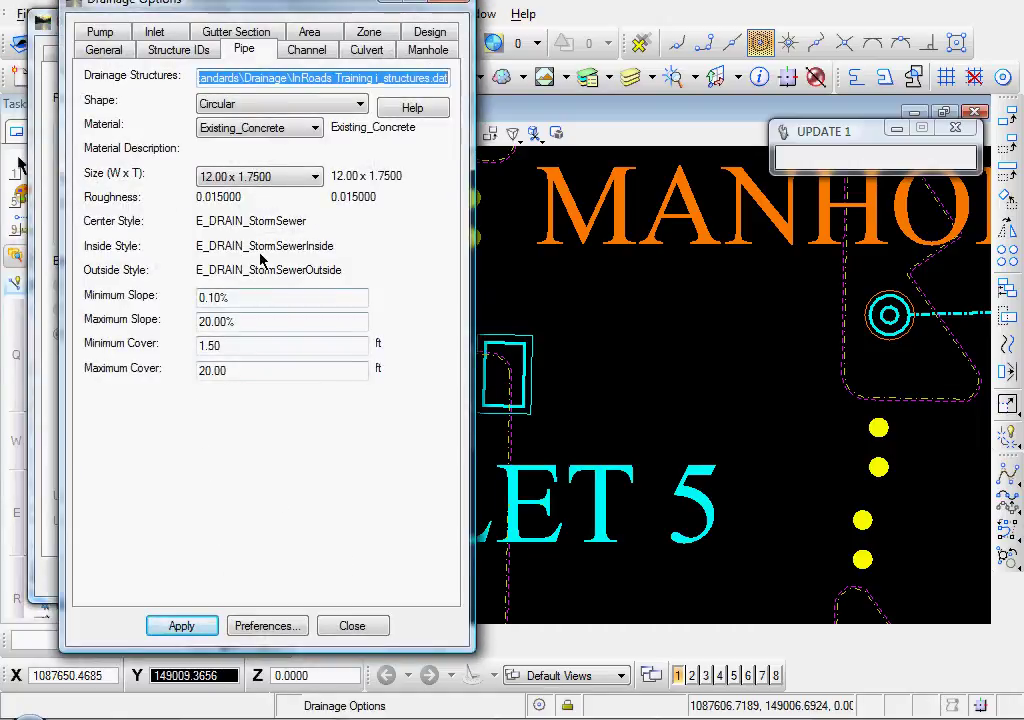
left_click(263, 178)
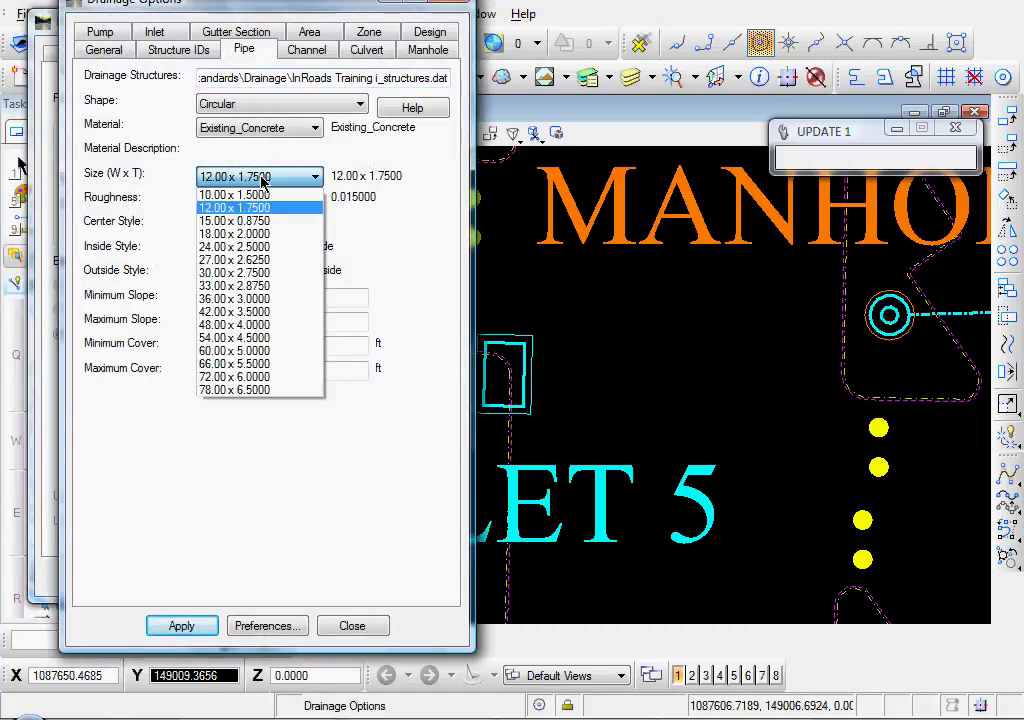
left_click(216, 234)
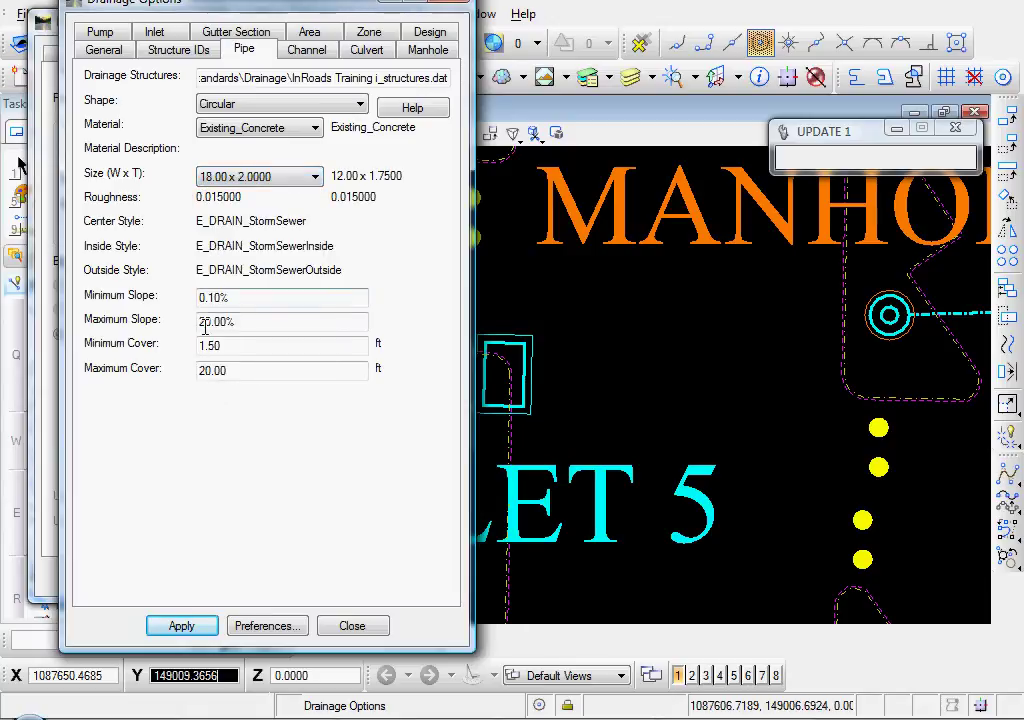
left_click(185, 624)
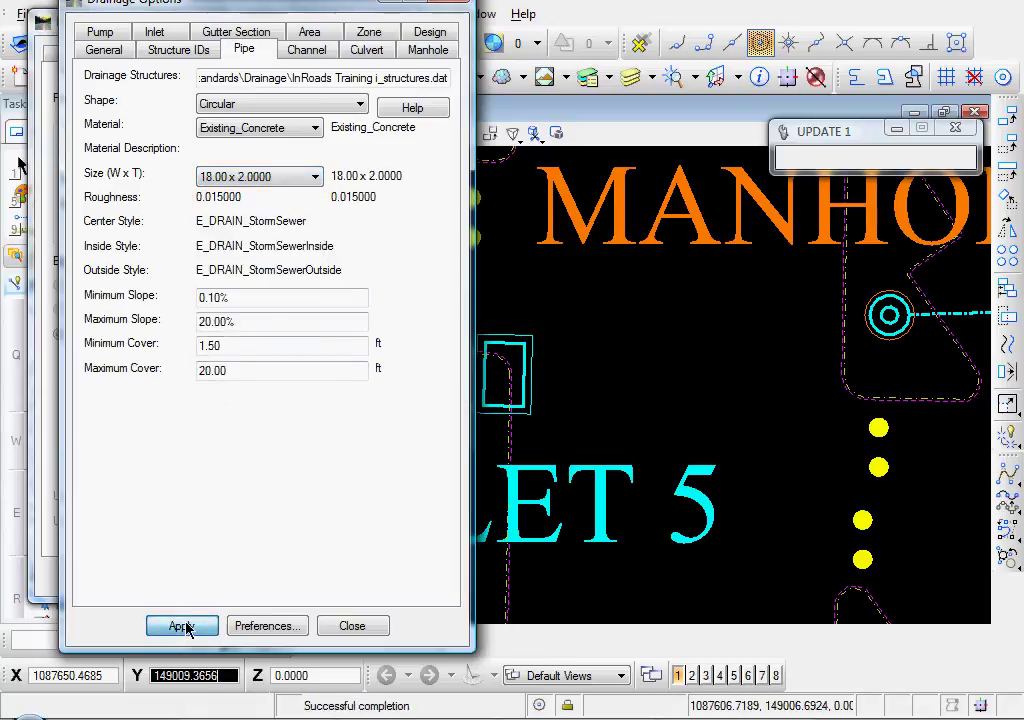
left_click(353, 627)
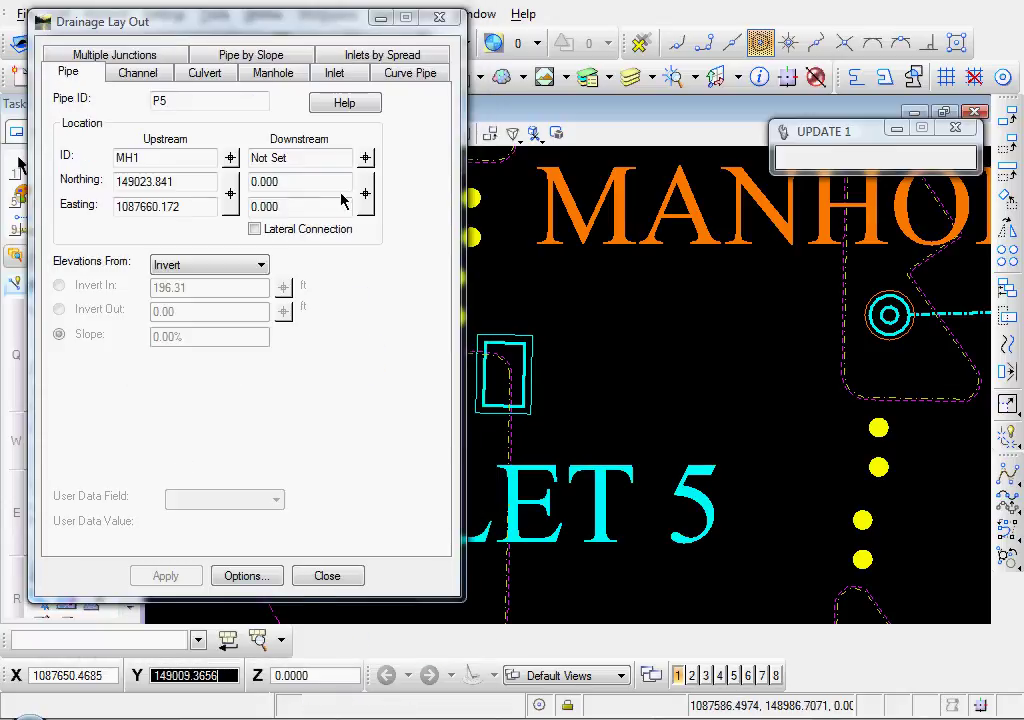
- Pick Inlet 5 as the downstream structure and apply pipe P5 from Manhole 1
left_click(365, 157)
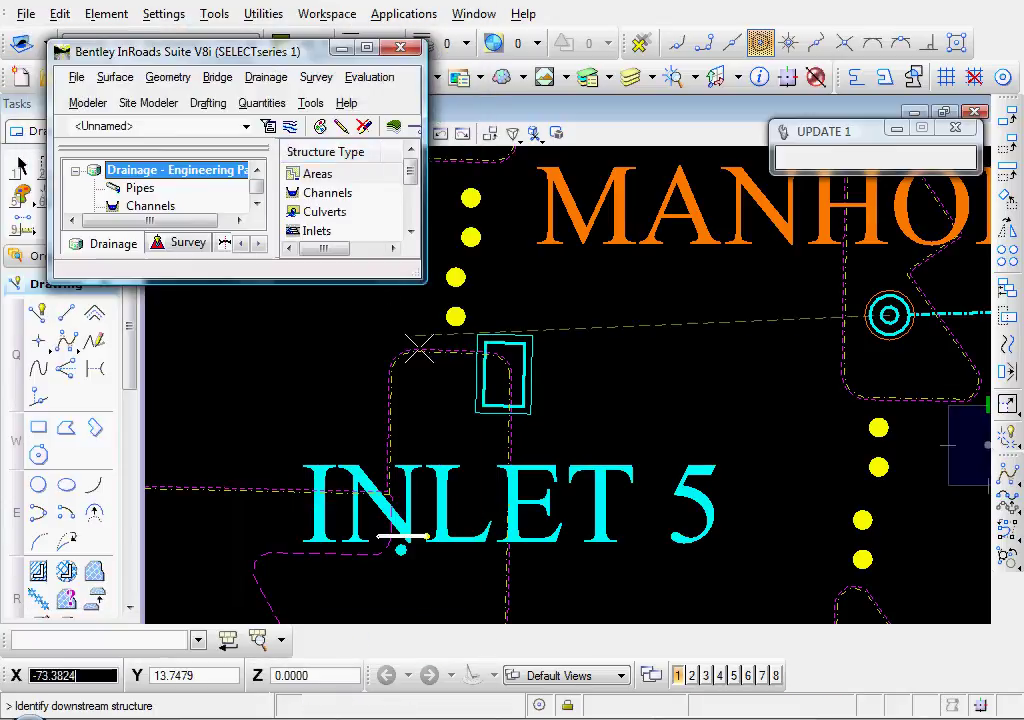
left_click(522, 373)
left_click(613, 405)
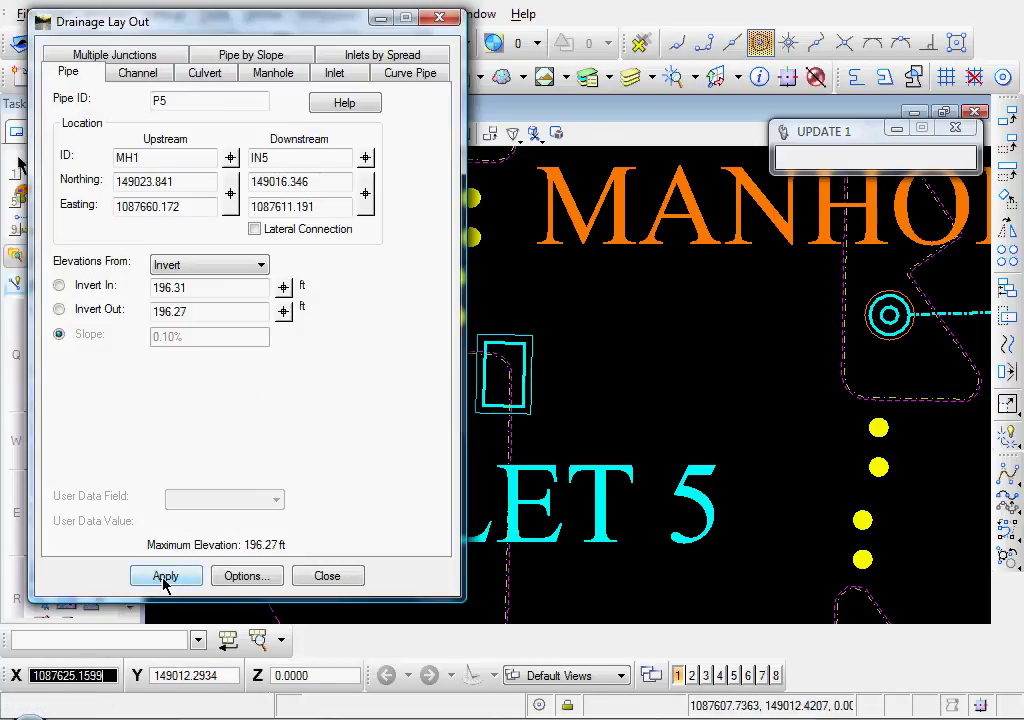
left_click(165, 577)
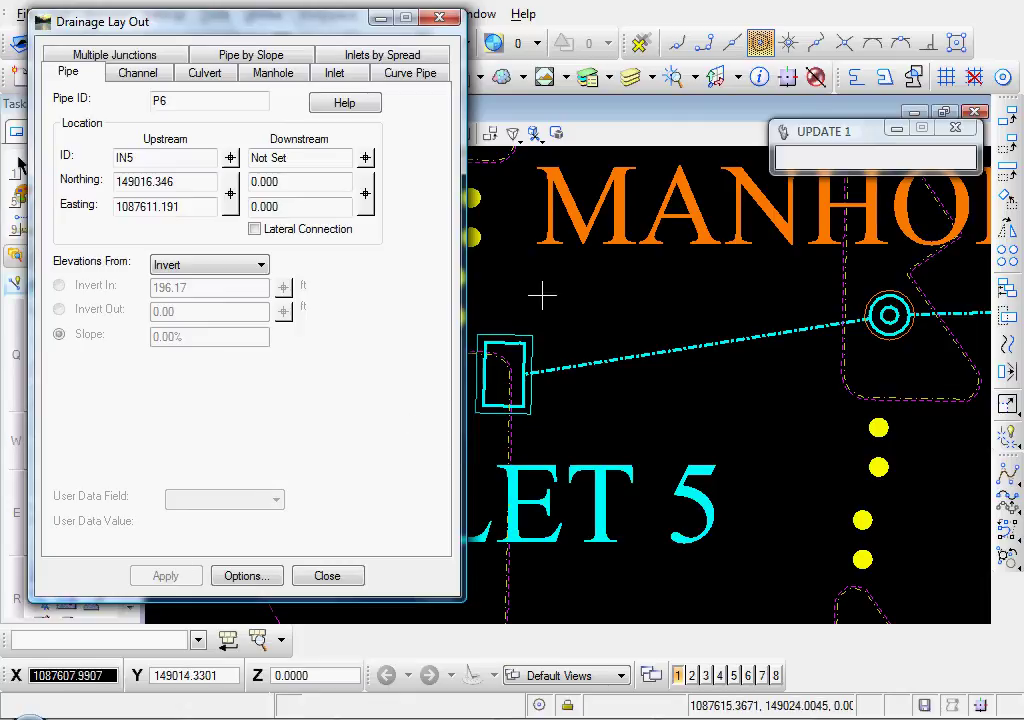
- Apply 30.00 x 2.7500 as the default pipe size and return to the pipe layout
scroll(541, 274, "down", 3)
mouse_move(538, 301)
middle_mouse_down()
mouse_move(557, 385)
mouse_move(557, 505)
mouse_move(555, 437)
middle_mouse_up()
scroll(557, 505, "down", 3)
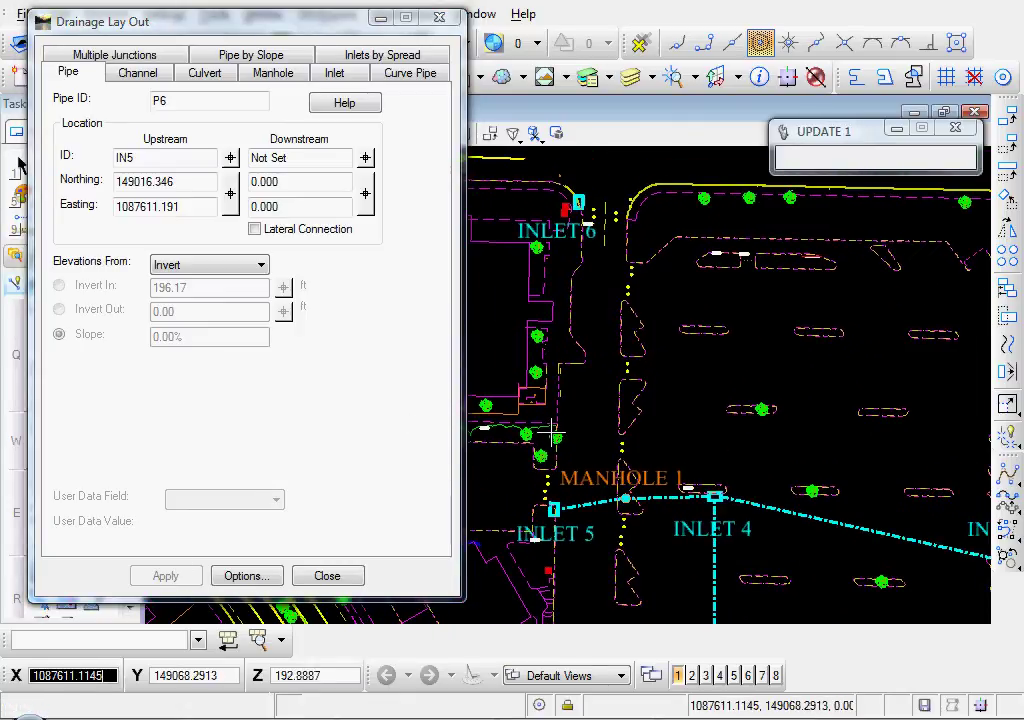
left_click(245, 577)
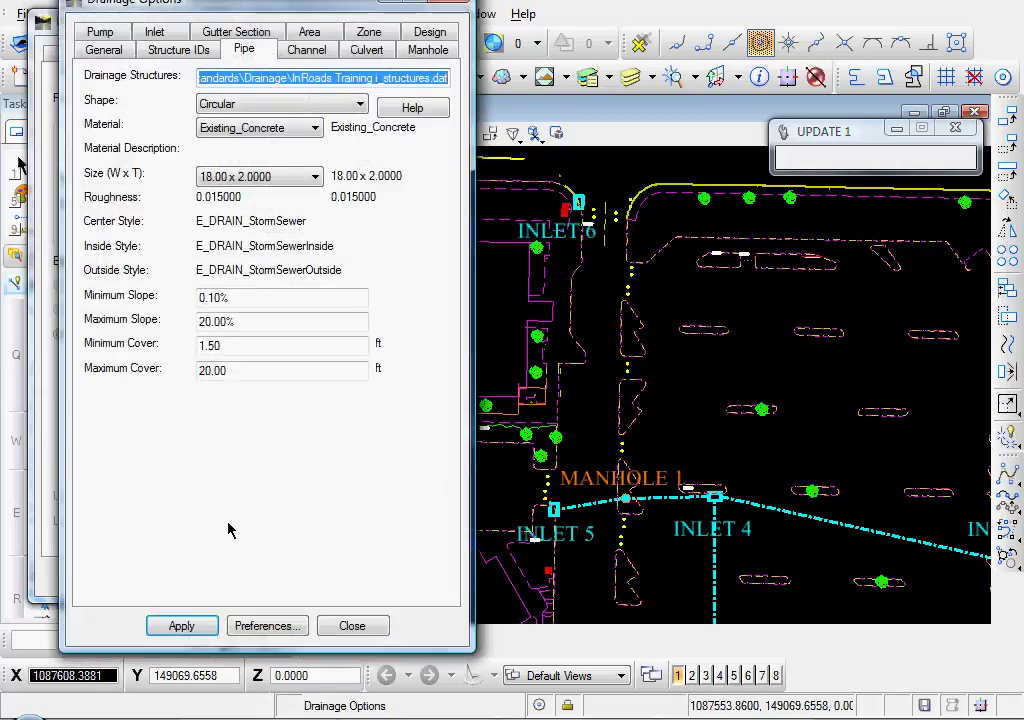
left_click(244, 178)
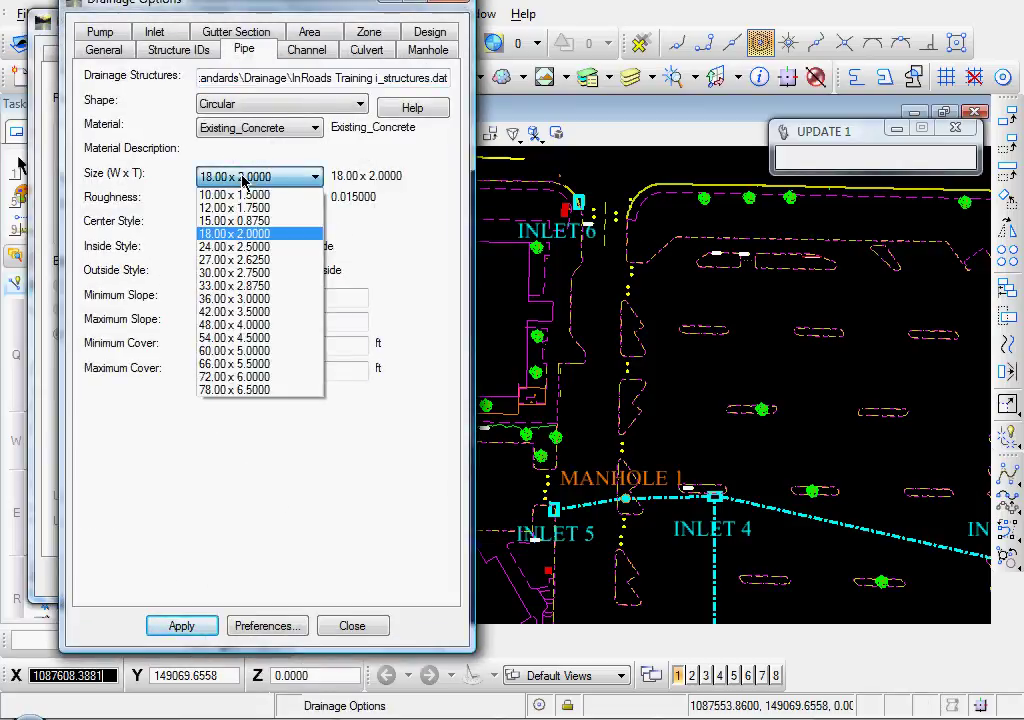
left_click(236, 274)
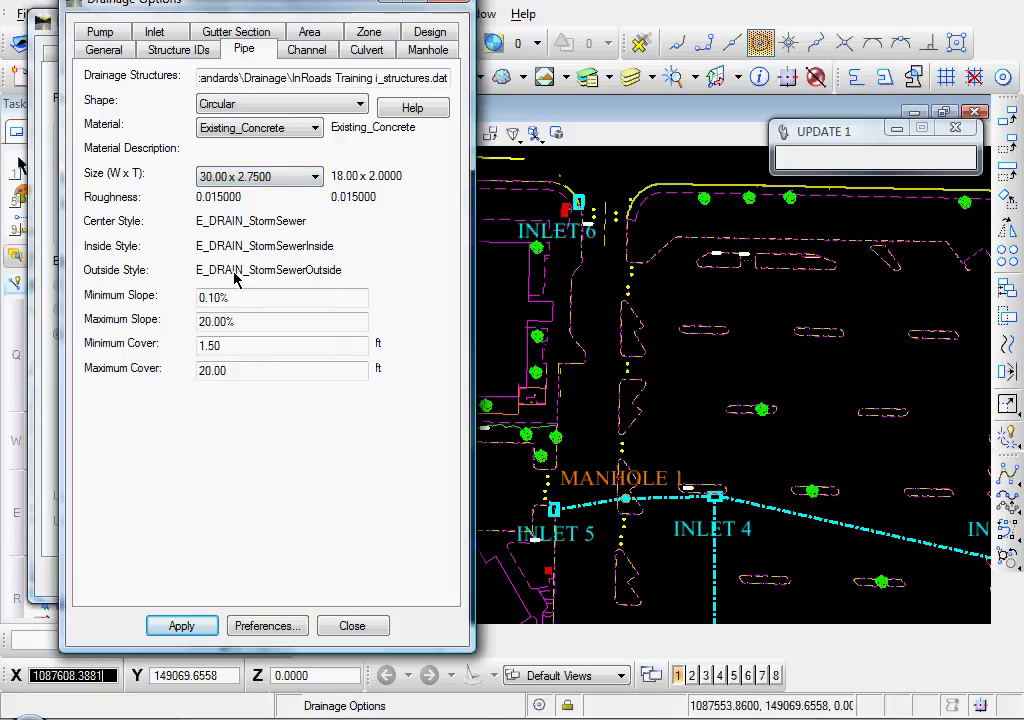
left_click(182, 626)
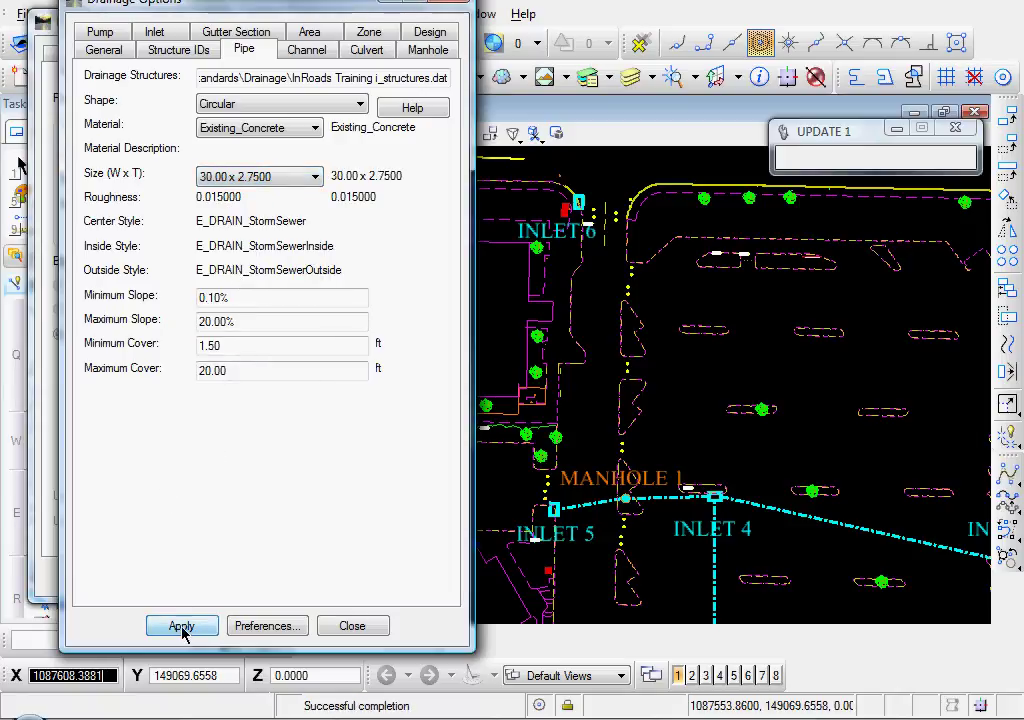
left_click(350, 626)
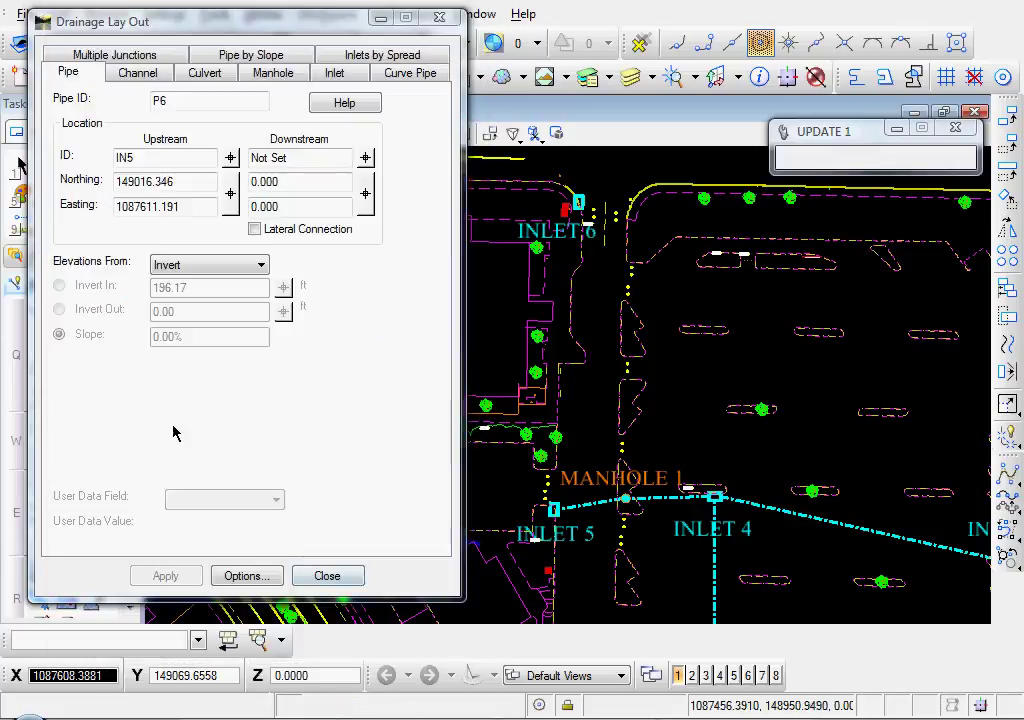
left_click(183, 157)
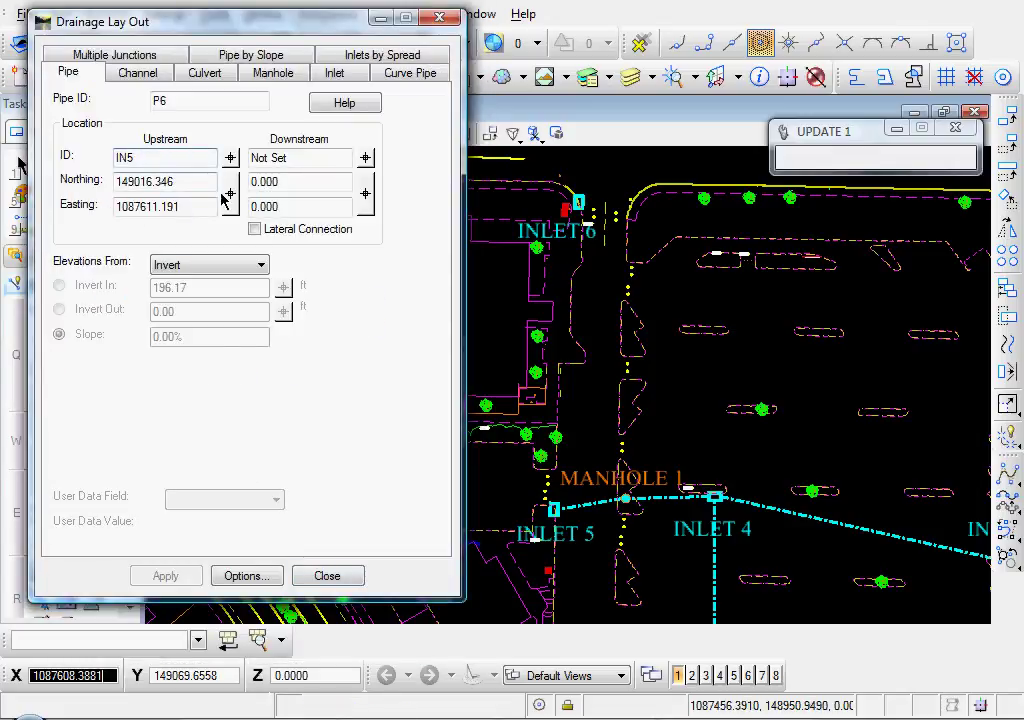
- Pick and accept Inlet 6 as the downstream structure of pipe P6
left_click(367, 160)
scroll(535, 208, "up", 5)
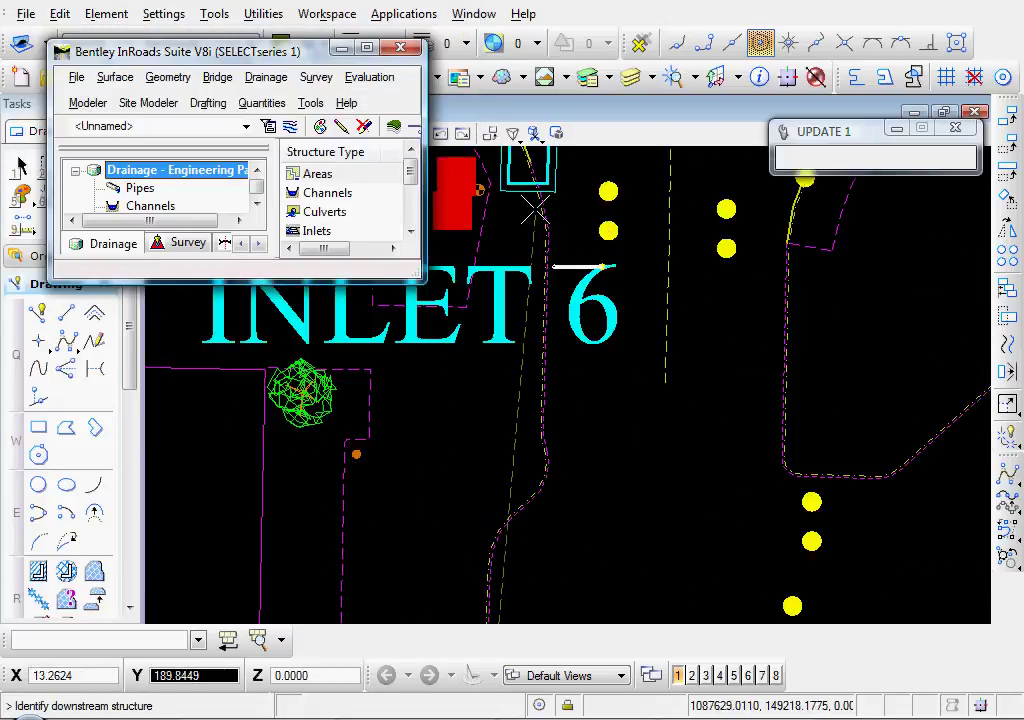
left_click(521, 185)
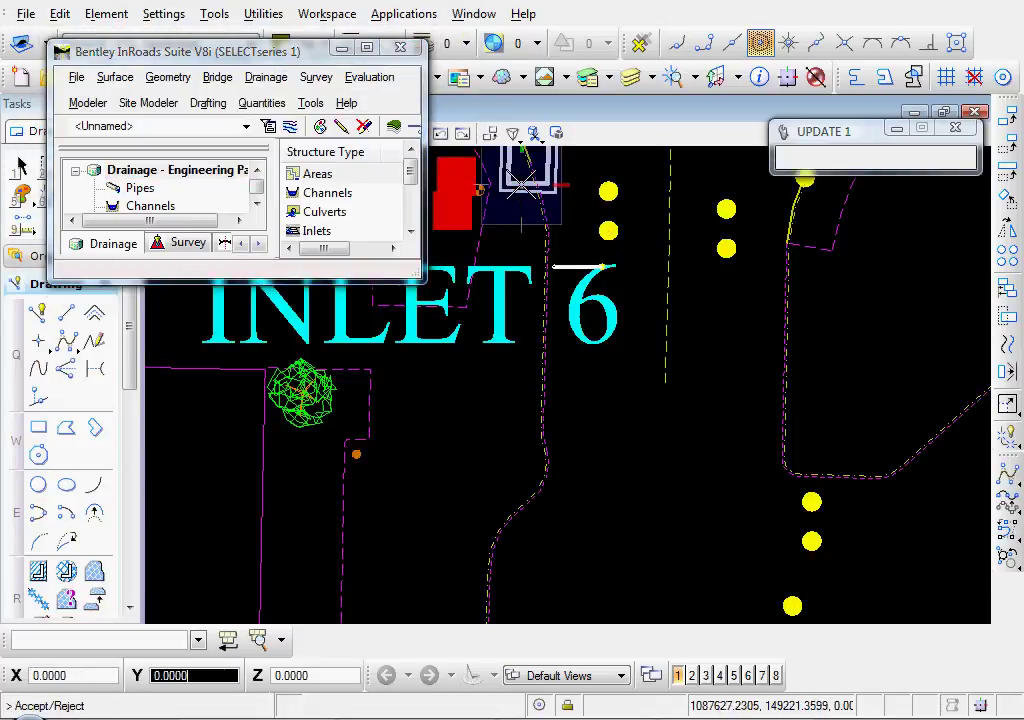
left_click(590, 379)
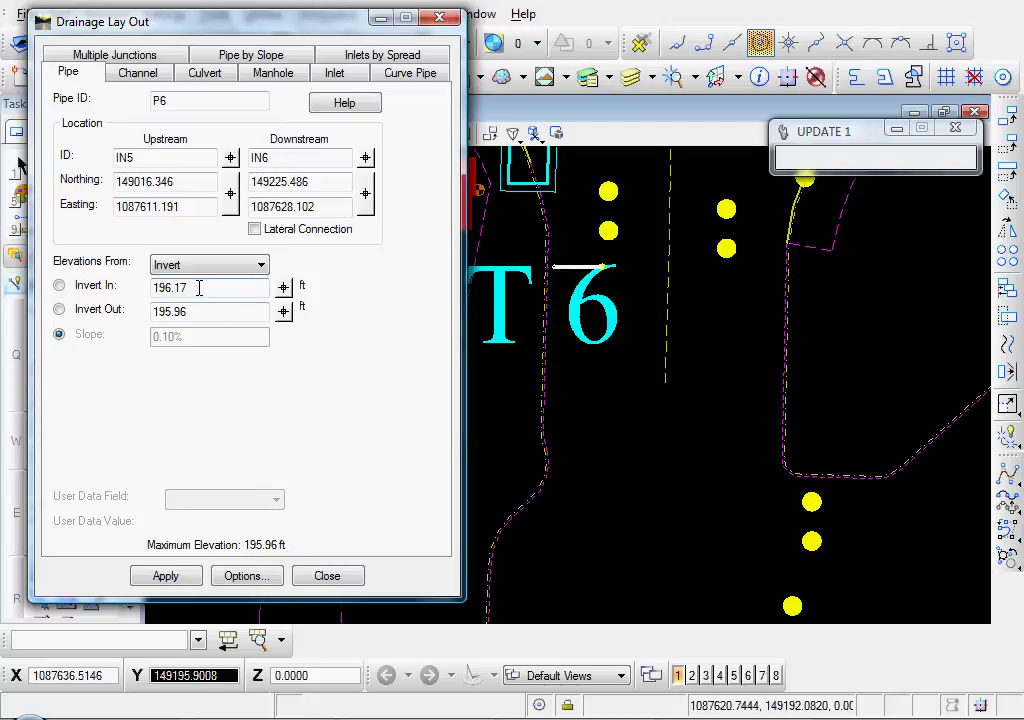
- Set invert in to 194.00 (out 193.80) and apply pipe P6
left_click_drag(196, 287, 146, 287)
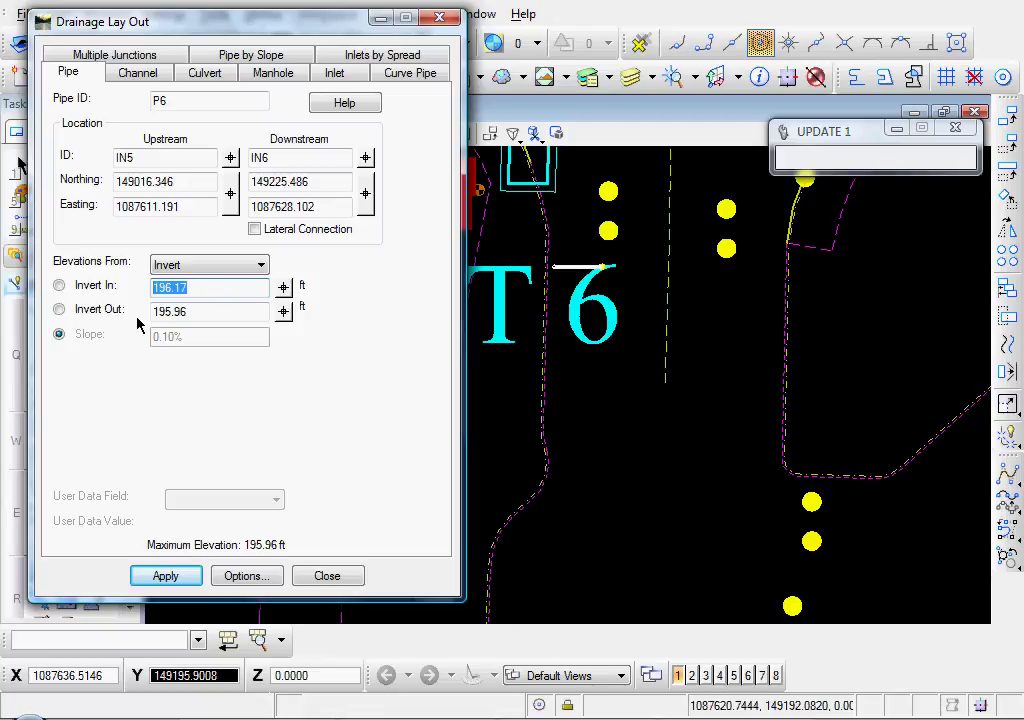
type("194")
key("Tab")
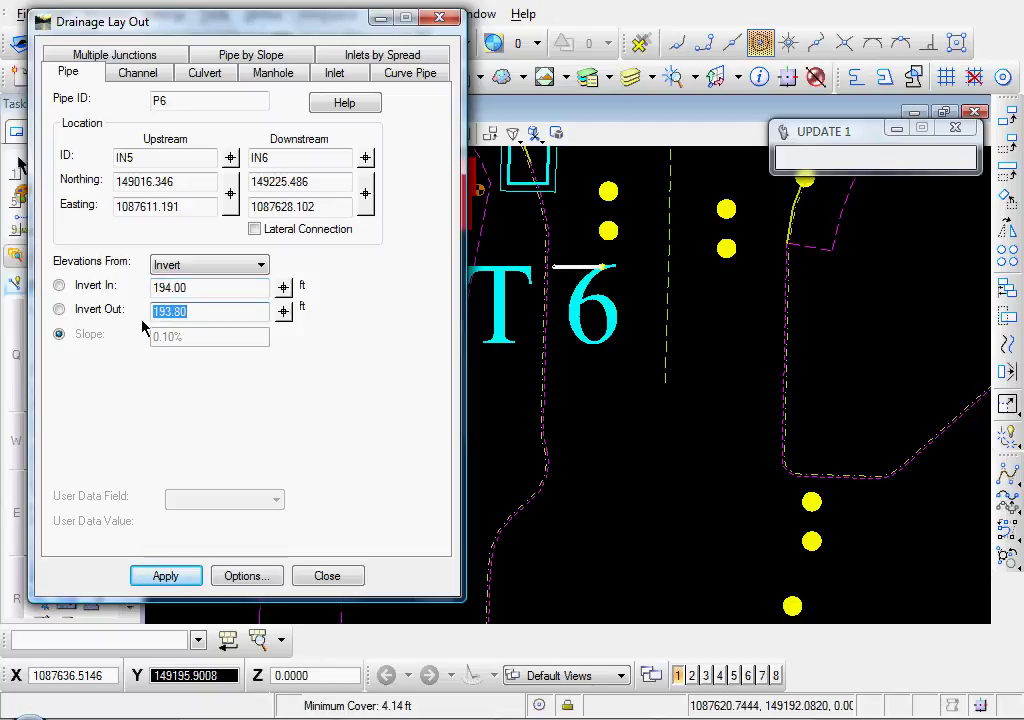
left_click(218, 311)
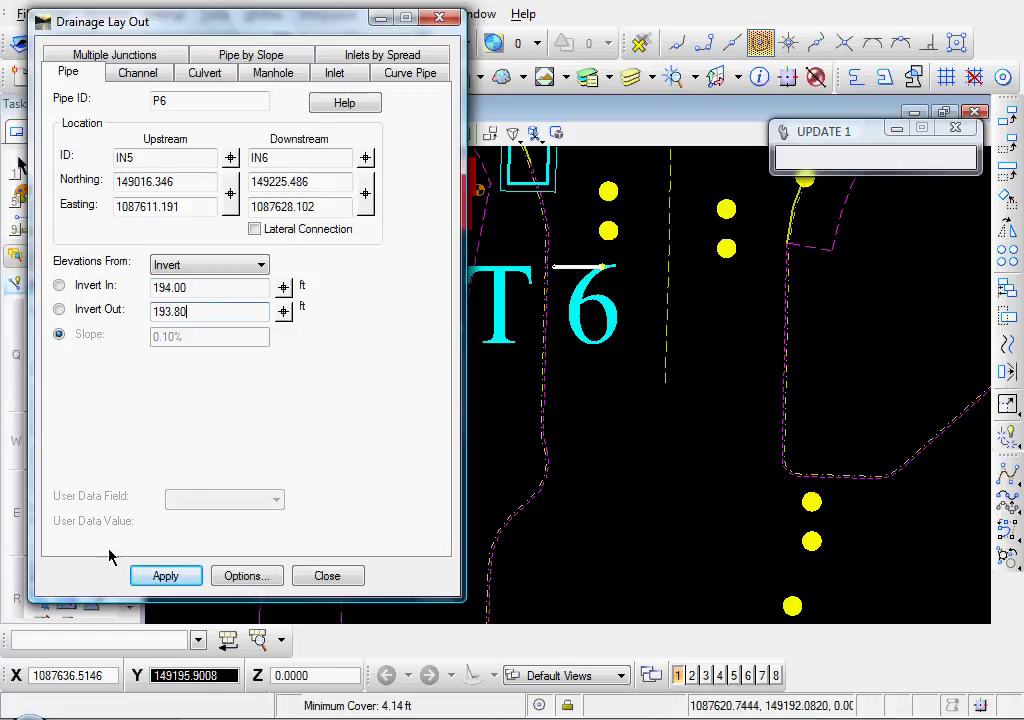
left_click(166, 577)
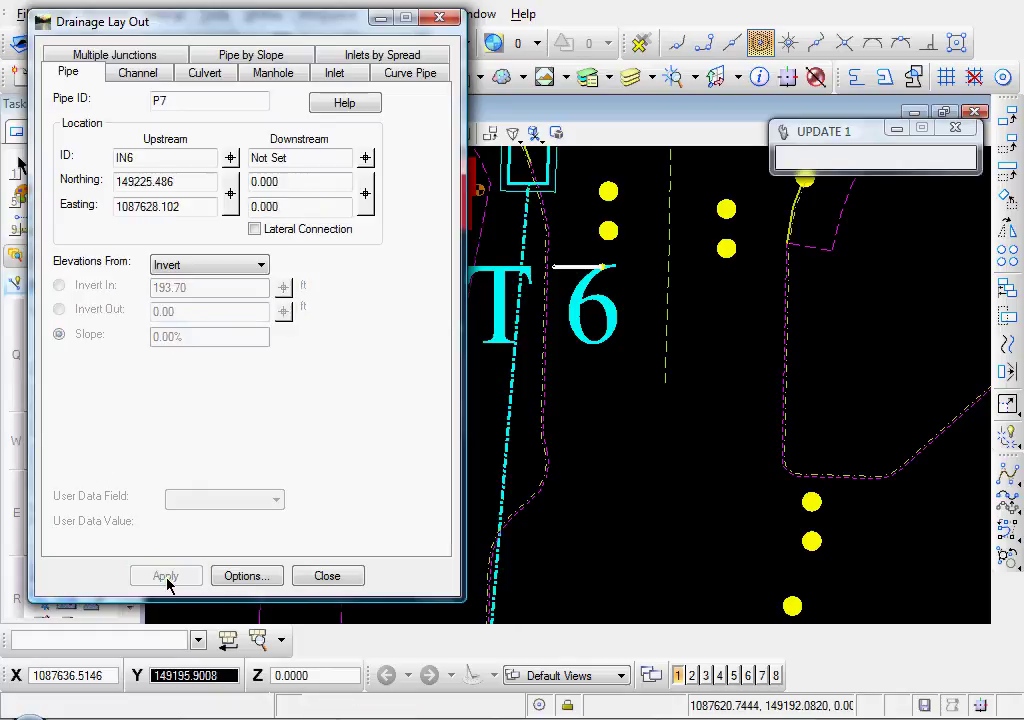
- Close Drainage Lay Out, then zoom out and centre the plan on the pipes linking Inlets 1–6 and Manhole 1
left_click(327, 577)
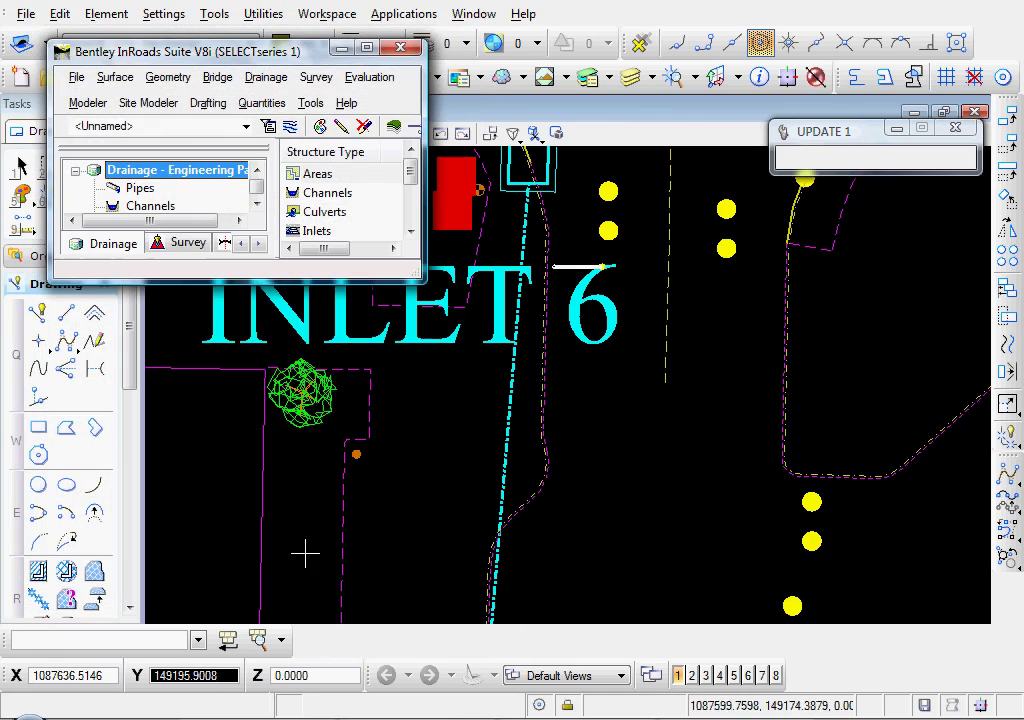
scroll(631, 507, "down", 2)
middle_click_drag(656, 528, 631, 402)
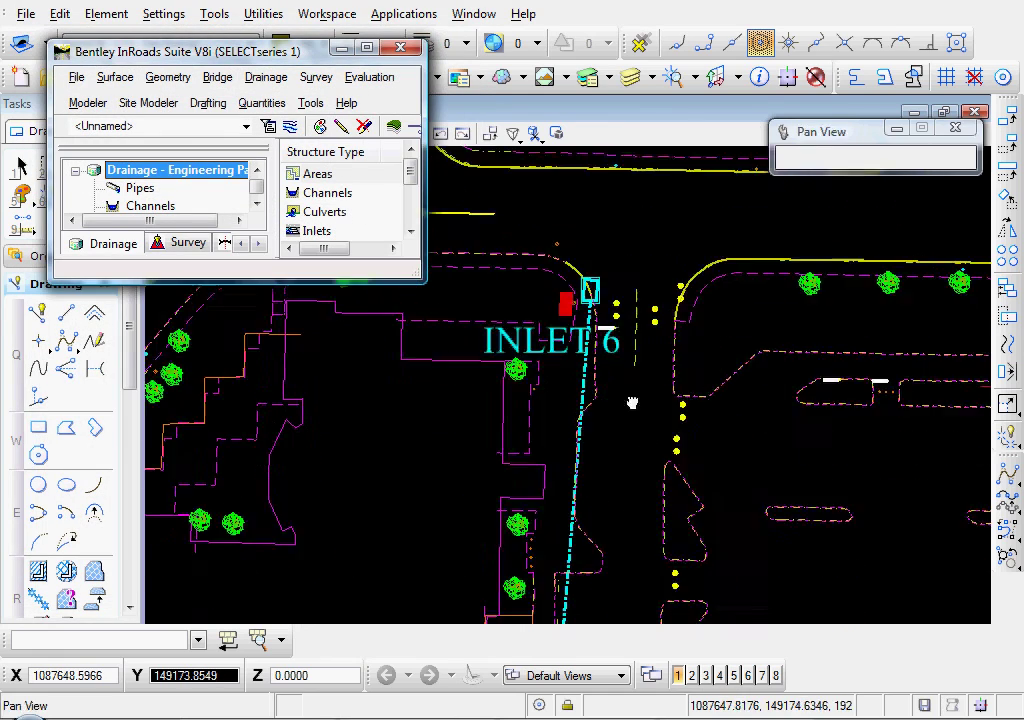
scroll(617, 418, "down", 3)
mouse_move(645, 465)
middle_mouse_down()
mouse_move(587, 304)
mouse_move(585, 245)
middle_mouse_up()
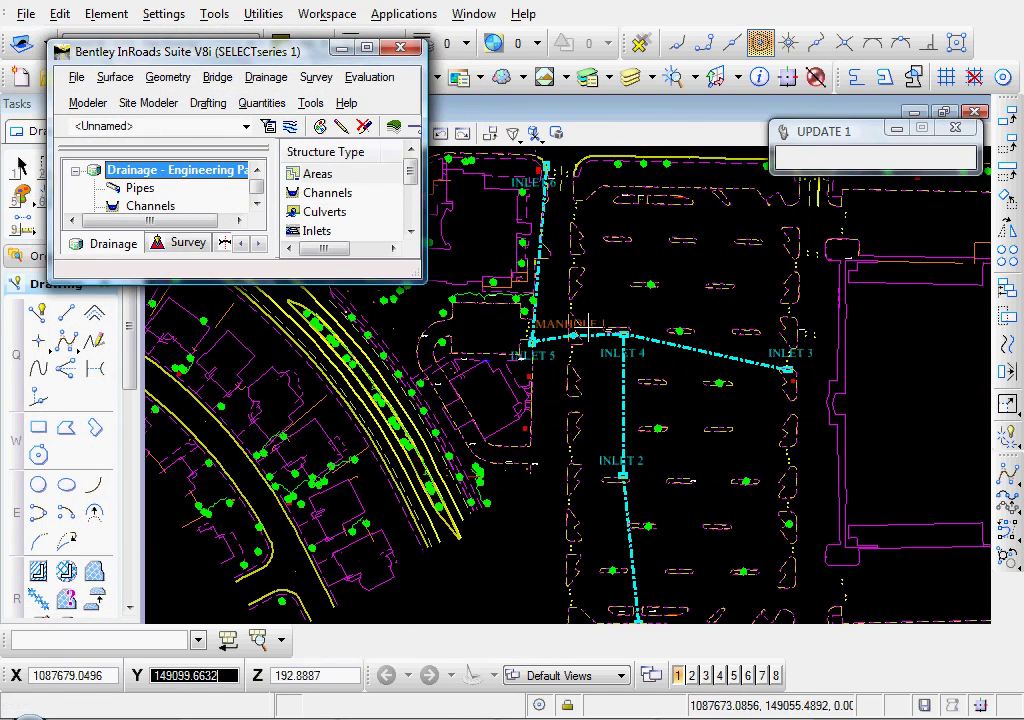
scroll(540, 352, "down", 2)
scroll(540, 352, "up", 2)
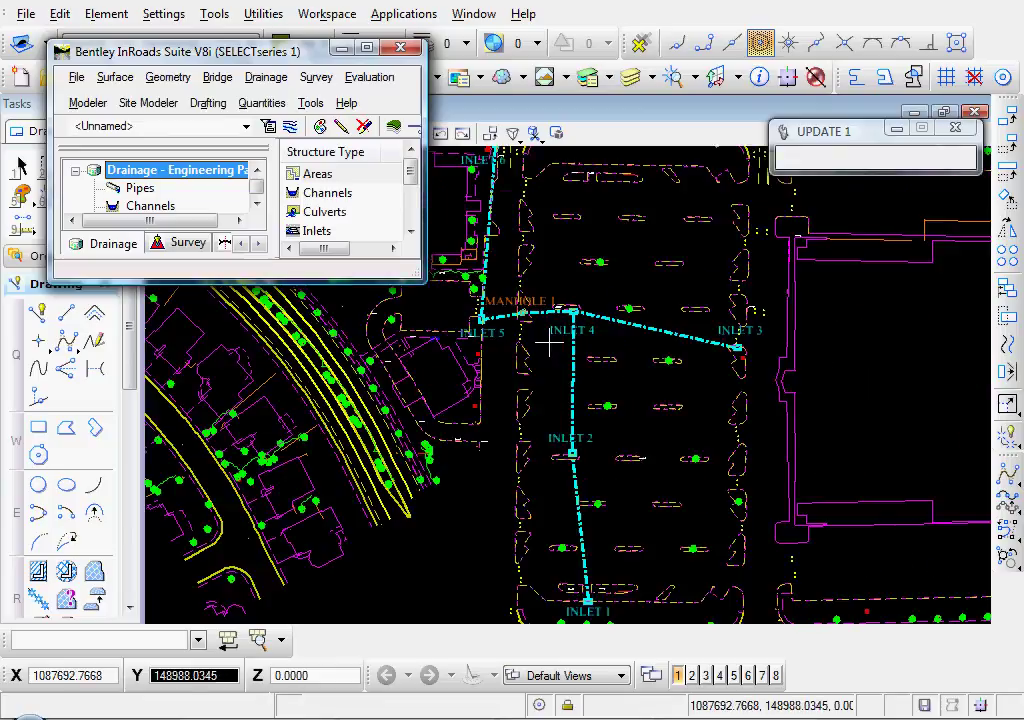
middle_click_drag(568, 341, 590, 354)
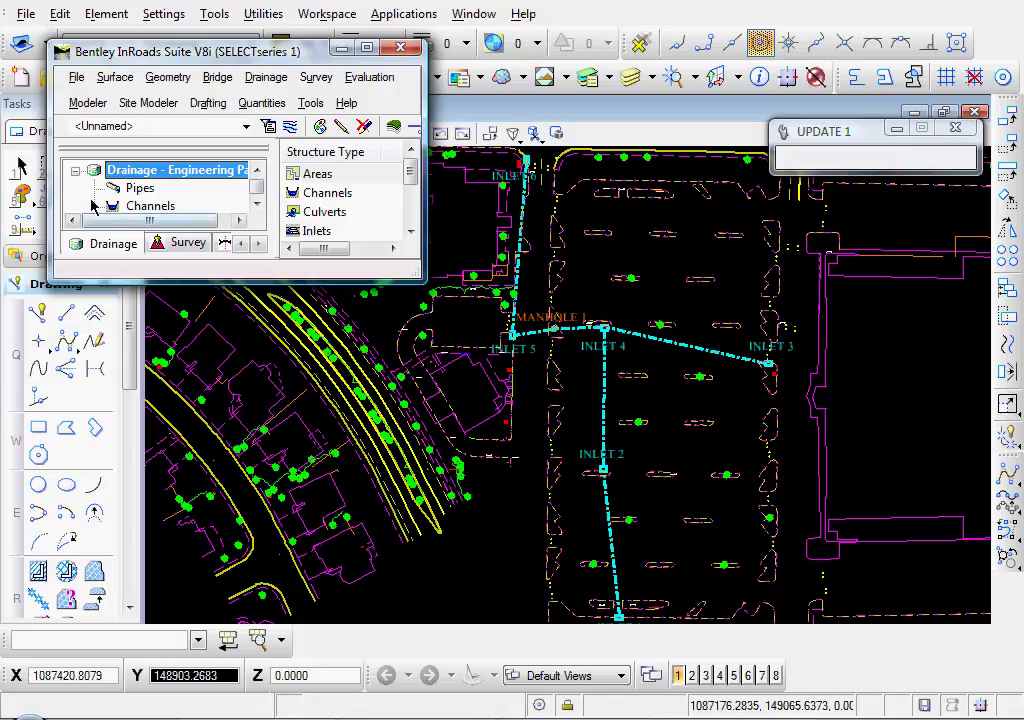
- Save the storm network of Inlets 1–6 and Manhole 1 via File > Save > Drainage Data
left_click(76, 79)
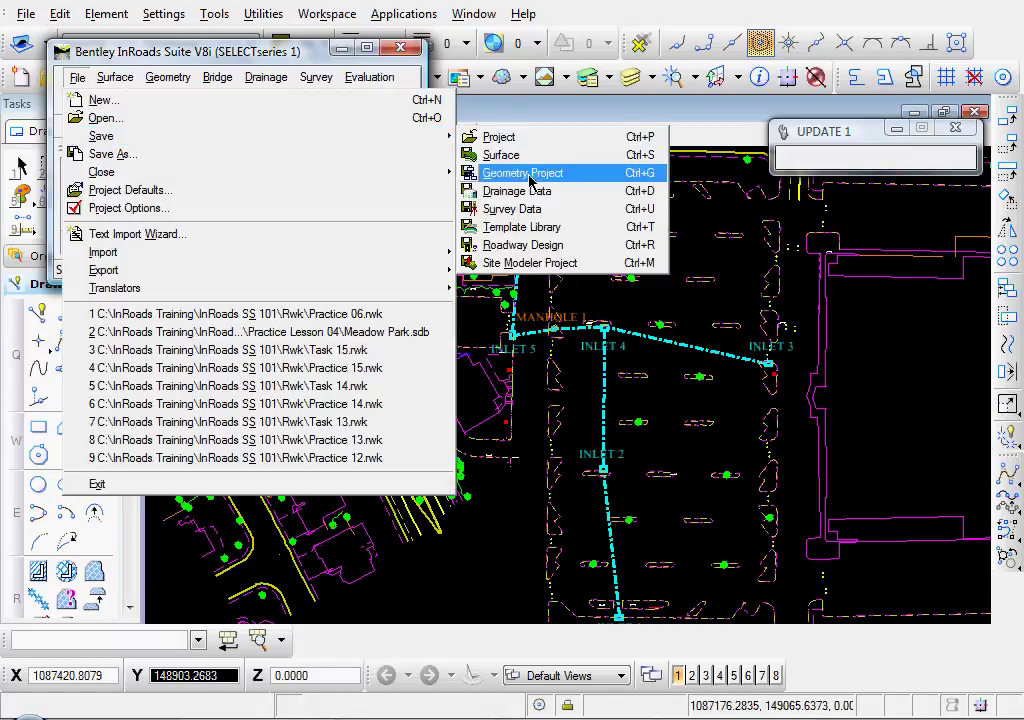
left_click(517, 191)
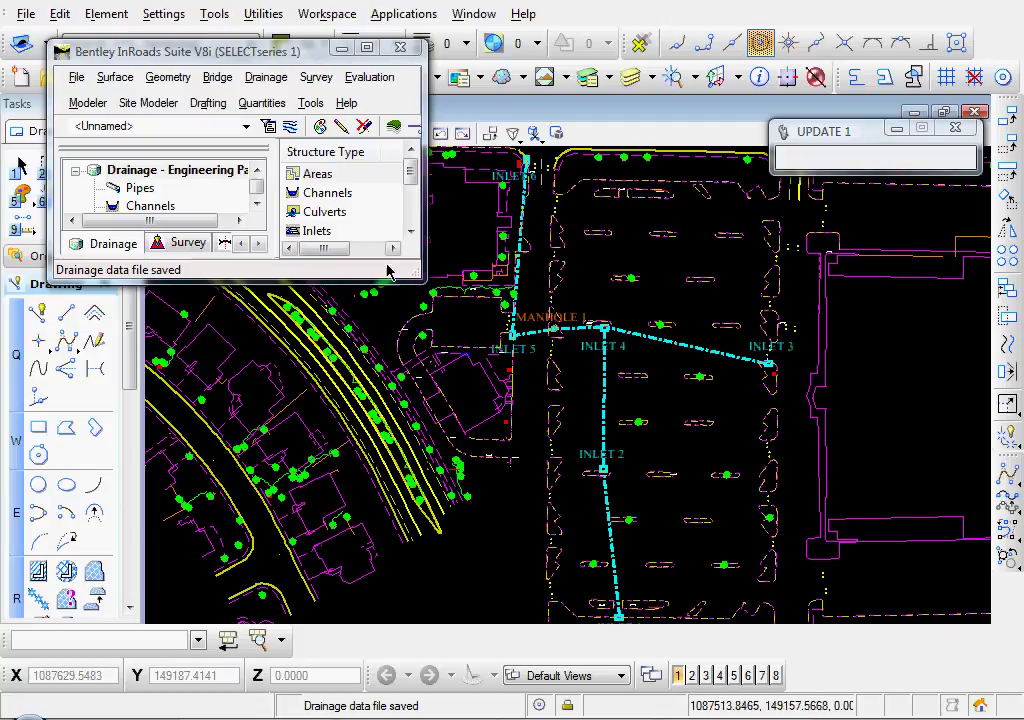